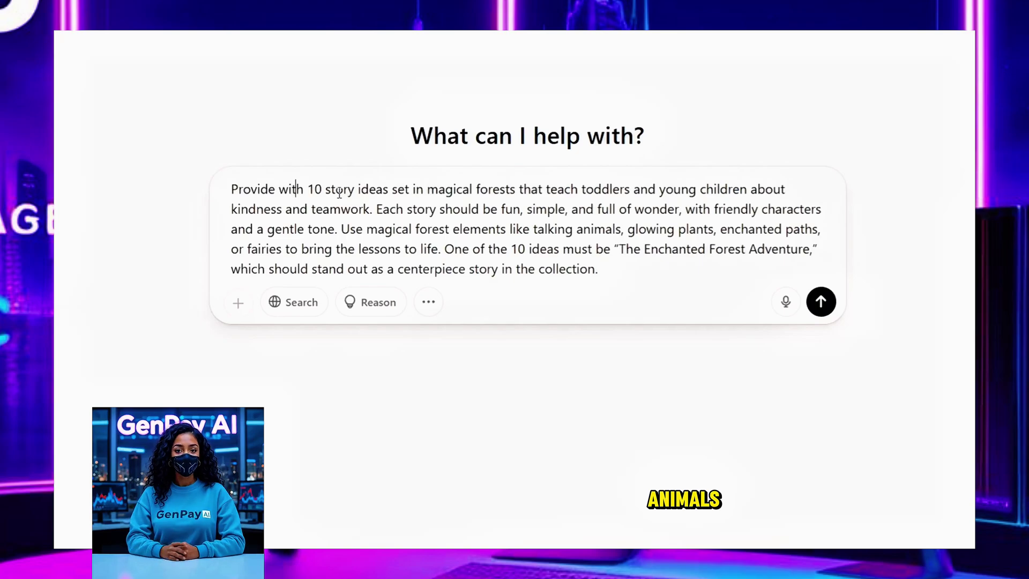
# Step: Remove the word "with" after "Provide" in the prompt and submit the request for 10 magical forest story ideas
pyautogui.press('Right')
pyautogui.press('Right')
pyautogui.press('Right')
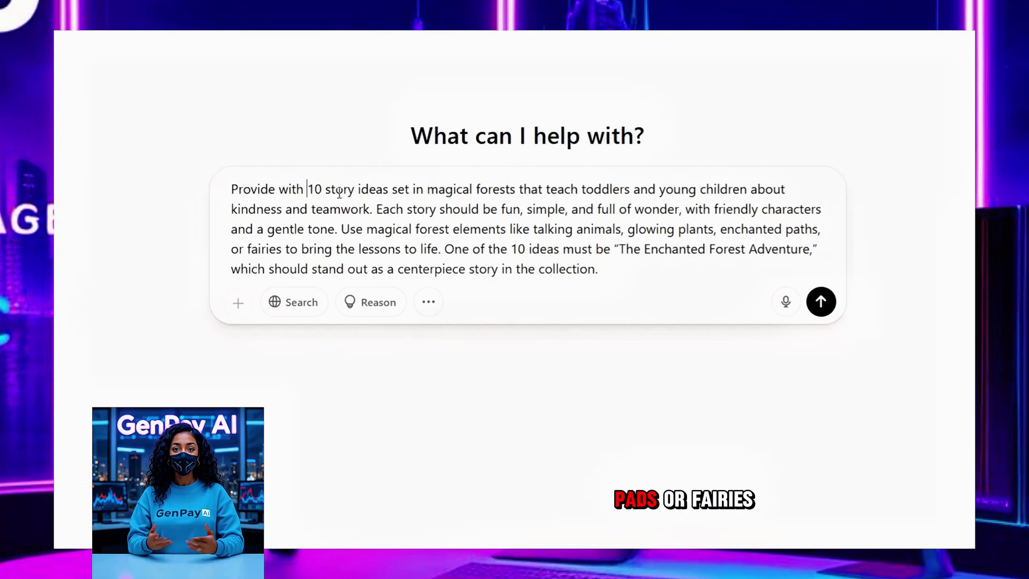
pyautogui.press('BackSpace')
pyautogui.press('BackSpace')
pyautogui.press('BackSpace')
pyautogui.press('BackSpace')
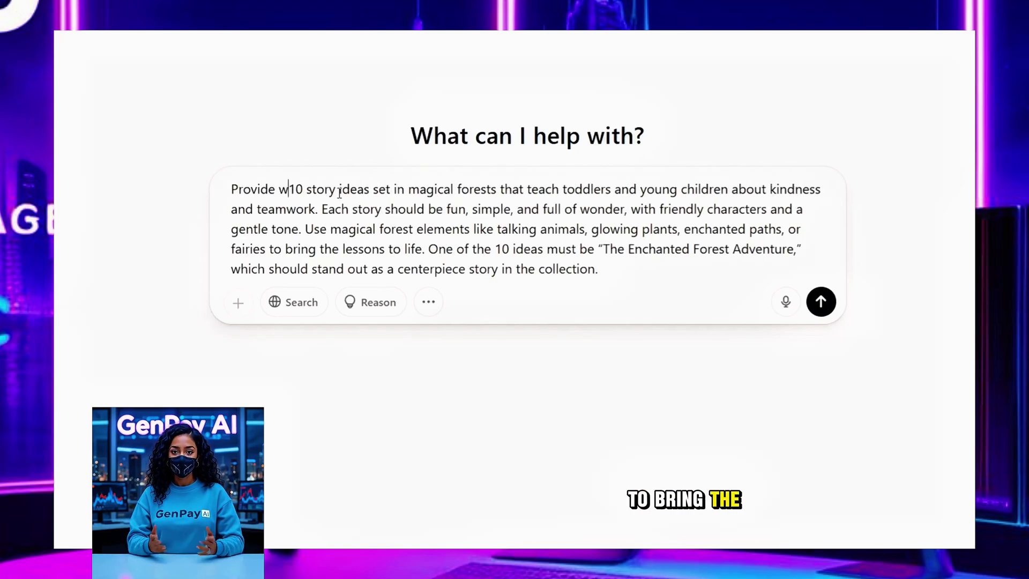
pyautogui.press('BackSpace')
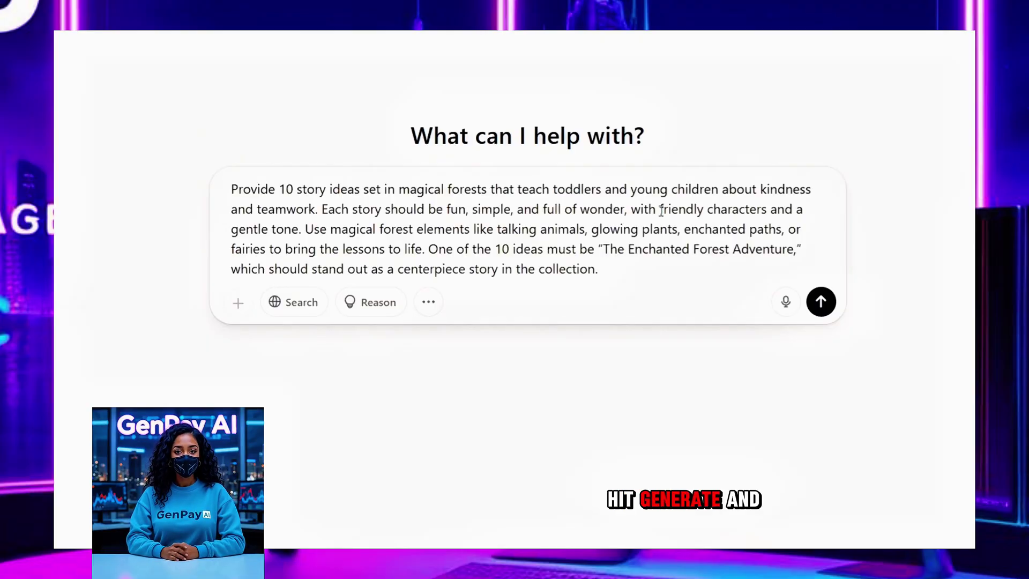
pyautogui.press('Return')
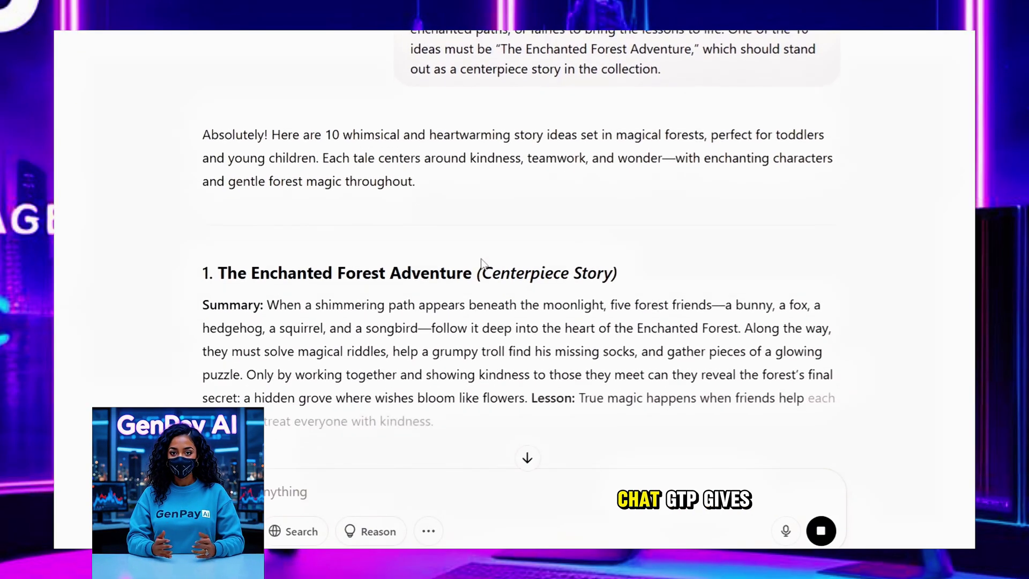
# Step: Review the generated magical forest story ideas, focusing on the centerpiece story "The Enchanted Forest Adventure"
pyautogui.scroll(-3, 482, 262)
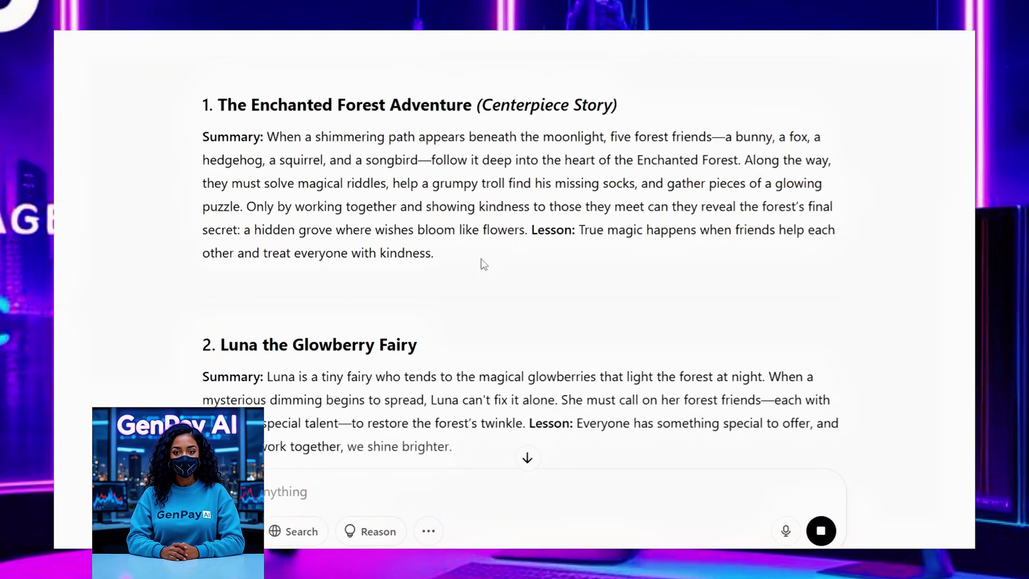
pyautogui.scroll(-4, 484, 264)
pyautogui.scroll(-3, 484, 263)
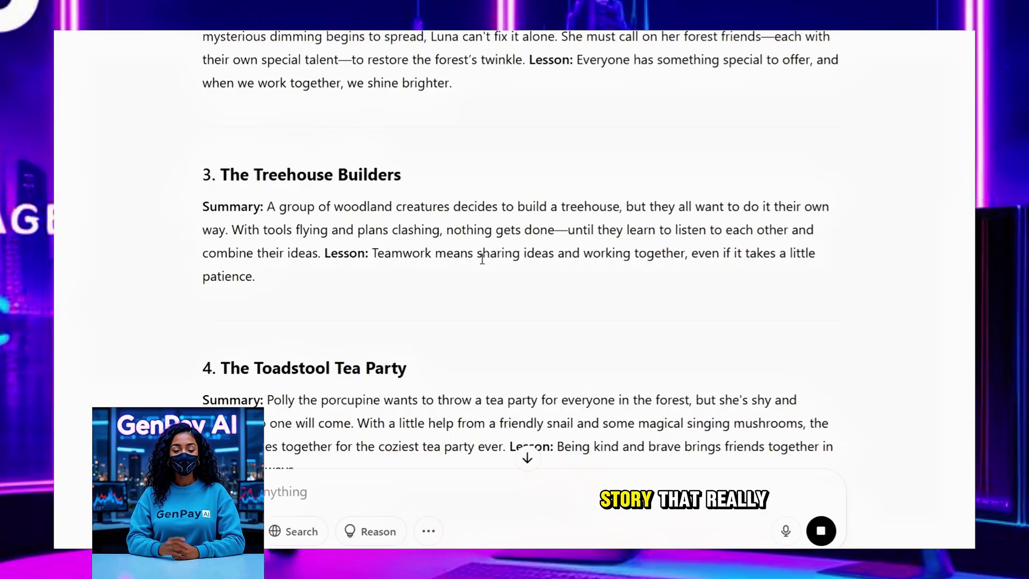
pyautogui.scroll(-20, 483, 259)
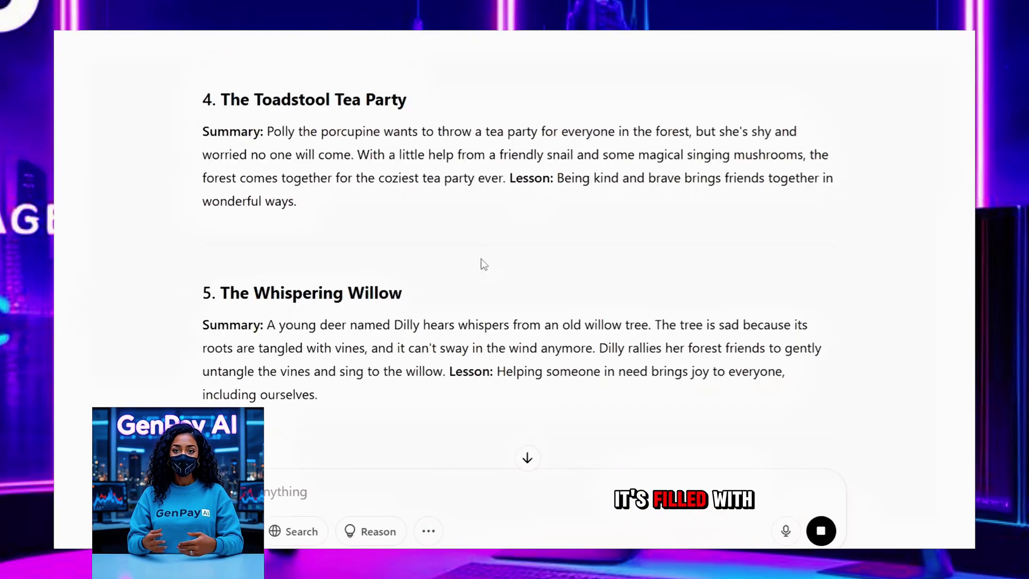
pyautogui.scroll(-2, 481, 263)
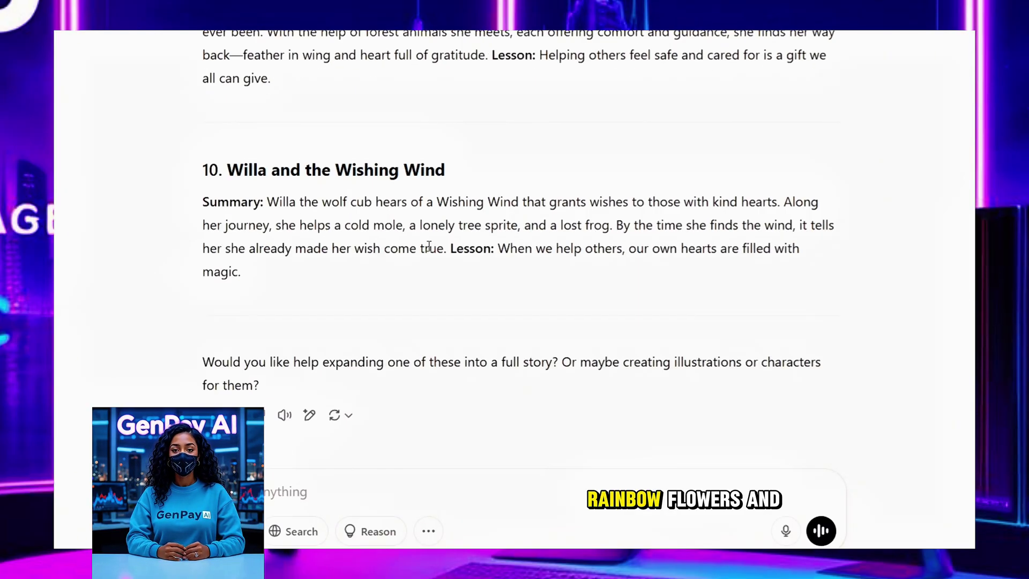
pyautogui.scroll(20, 407, 268)
pyautogui.scroll(8, 447, 119)
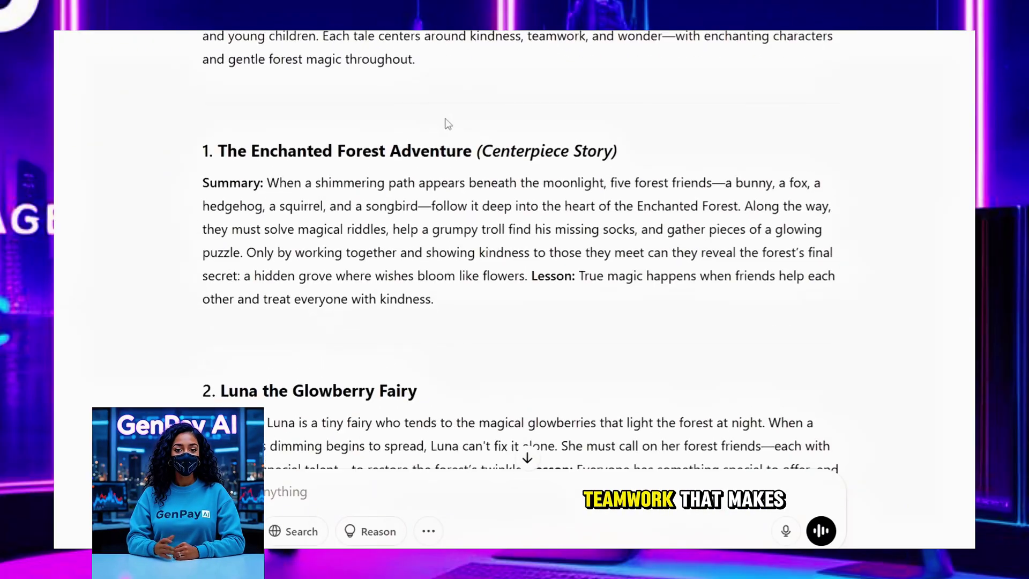
pyautogui.tripleClick(237, 168)
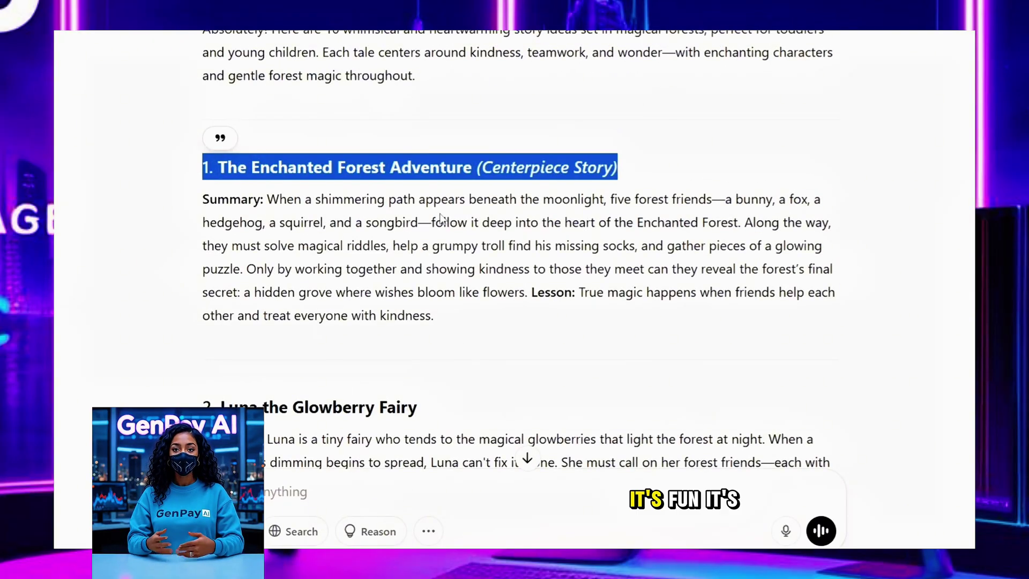
pyautogui.click(637, 298)
pyautogui.moveTo(621, 297); pyautogui.dragTo(699, 345)
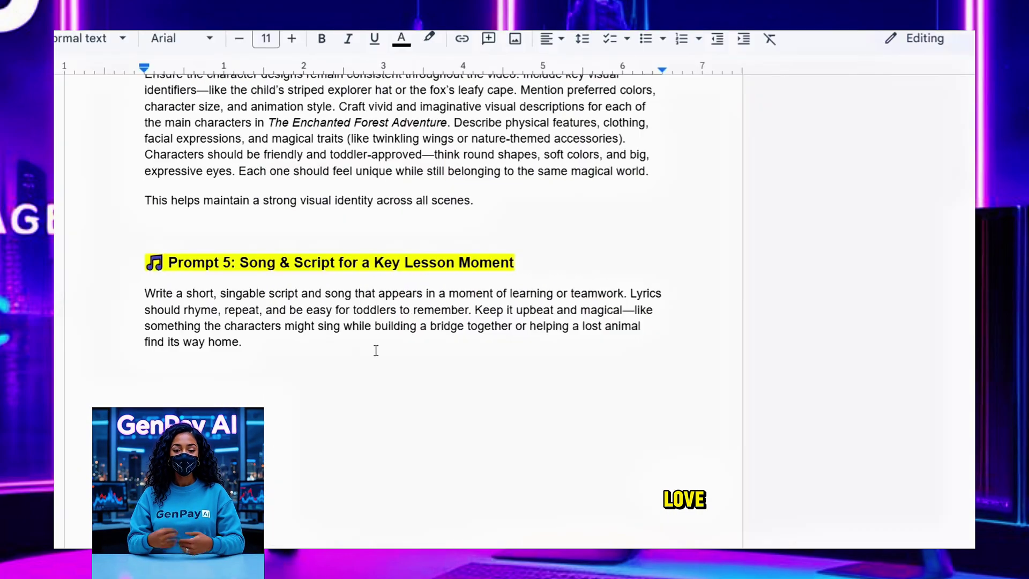
# Step: Copy the full text under "Prompt 2: Scene Concepts and Descriptions" from the Google Docs document into the ChatGPT message box
pyautogui.scroll(10, 375, 351)
pyautogui.scroll(3, 279, 218)
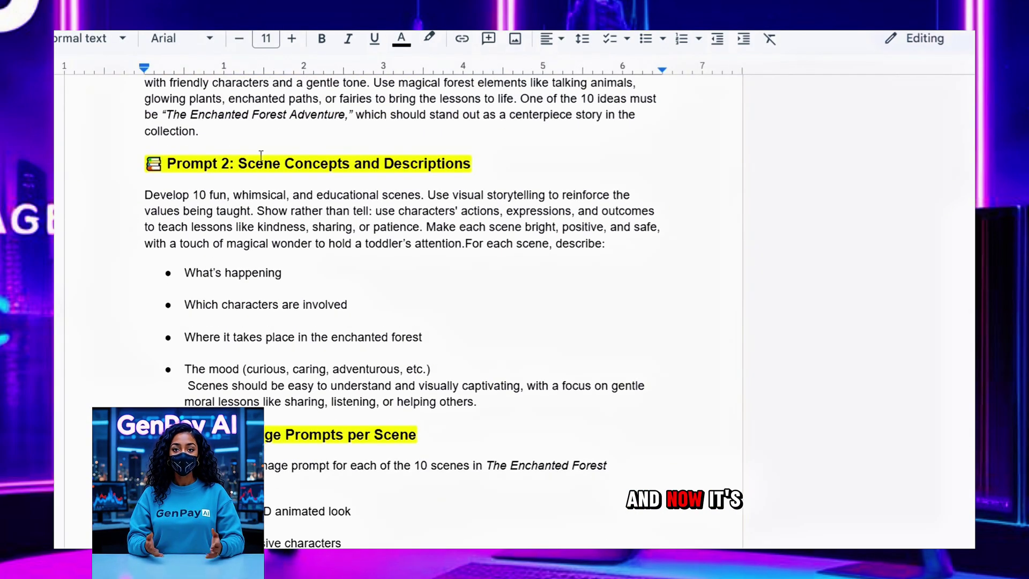
pyautogui.moveTo(140, 196); pyautogui.dragTo(315, 280)
pyautogui.click(143, 194)
pyautogui.doubleClick(161, 195)
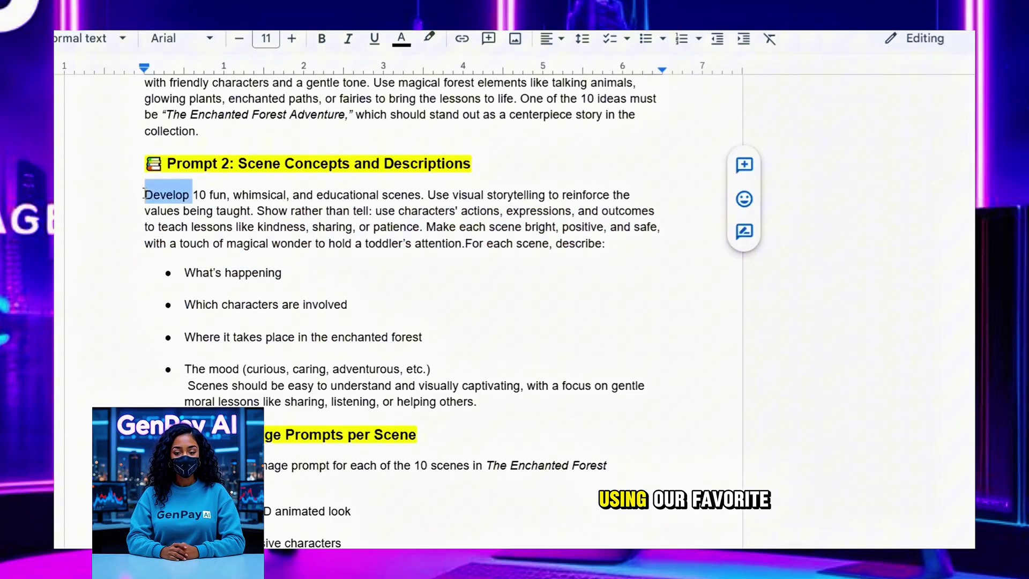
pyautogui.moveTo(144, 194); pyautogui.dragTo(531, 399)
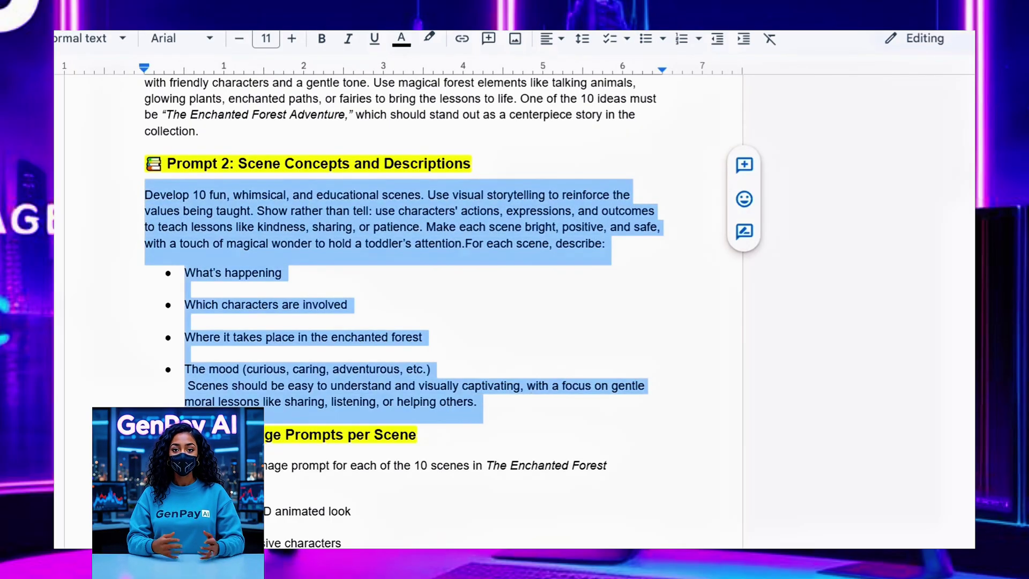
pyautogui.hotkey('ctrl', 'c')
pyautogui.click(395, 492)
pyautogui.hotkey('ctrl', 'v')
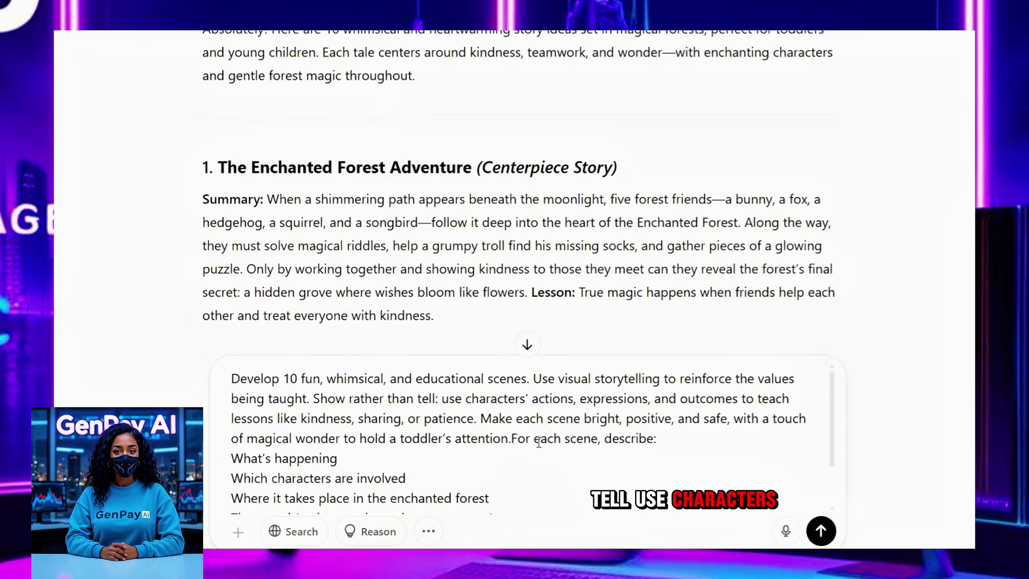
# Step: Read through the pasted scene prompt, including the list of details to describe for each scene
pyautogui.scroll(-1, 510, 445)
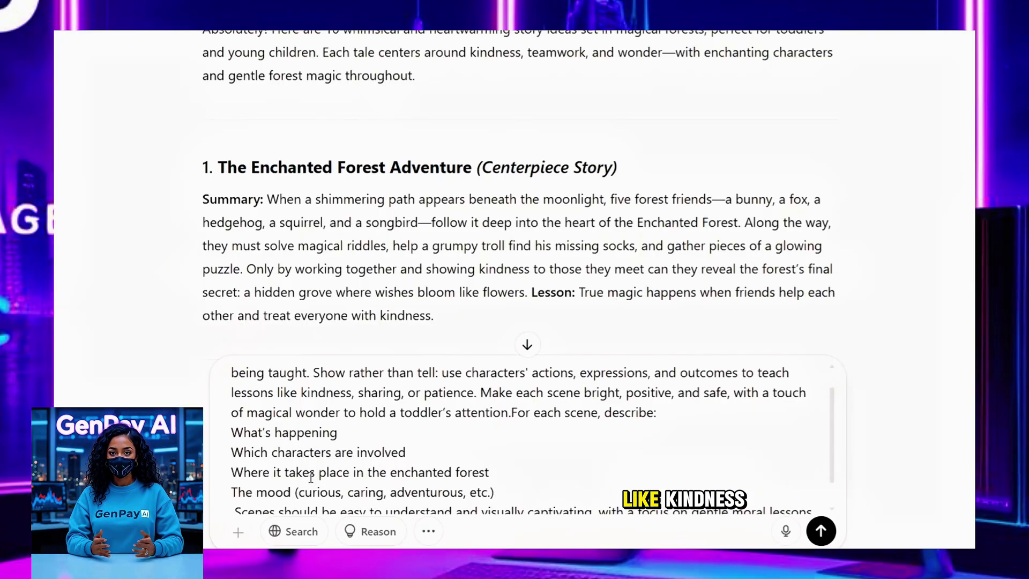
pyautogui.scroll(-1, 311, 477)
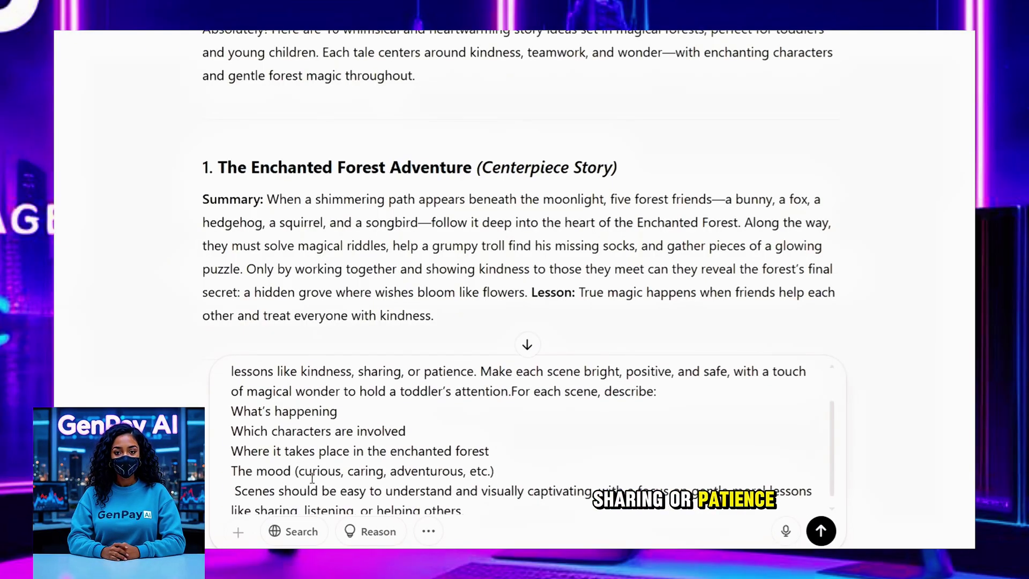
pyautogui.scroll(-1, 317, 496)
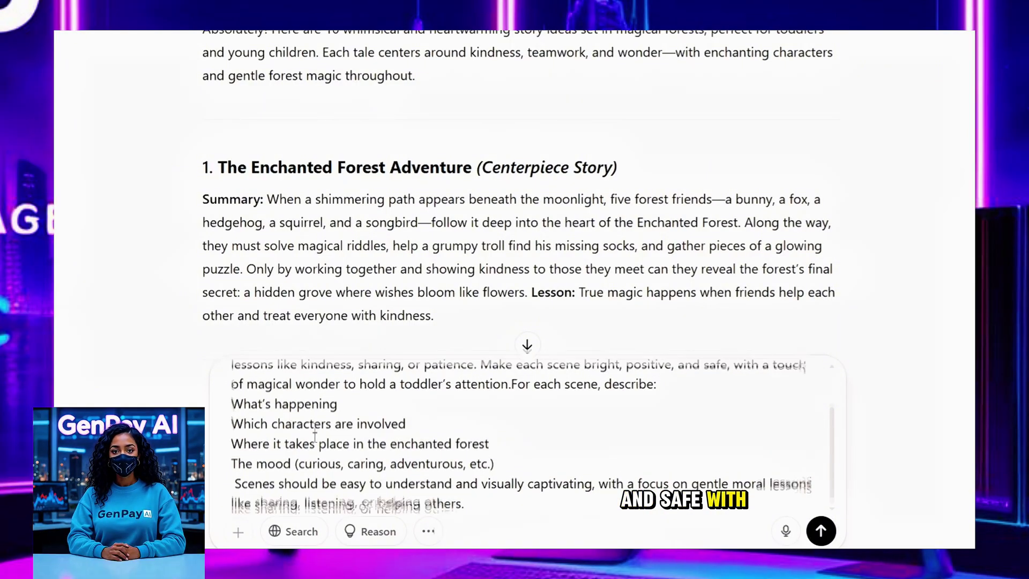
pyautogui.scroll(3, 322, 439)
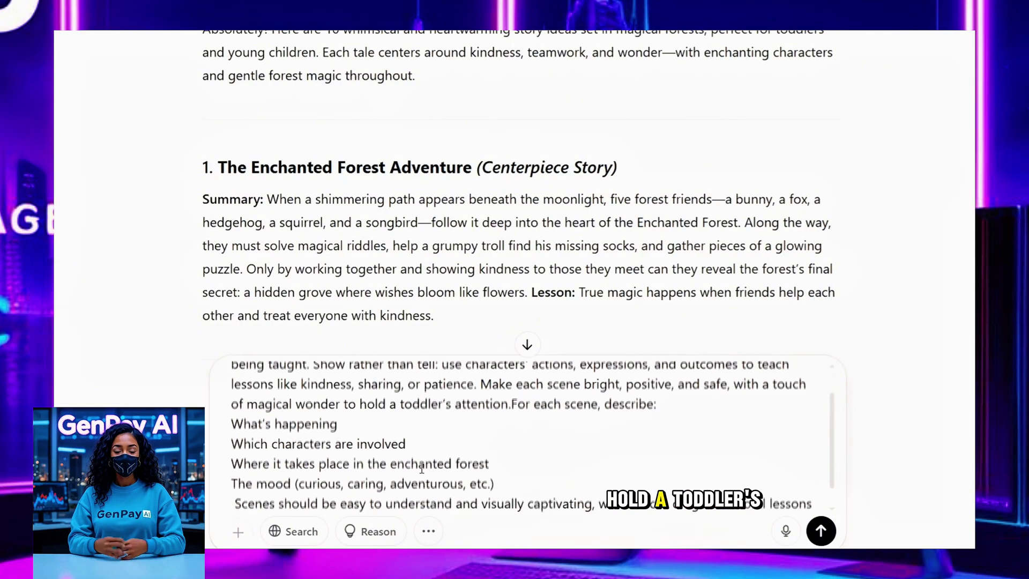
pyautogui.scroll(-1, 422, 468)
pyautogui.scroll(1, 422, 468)
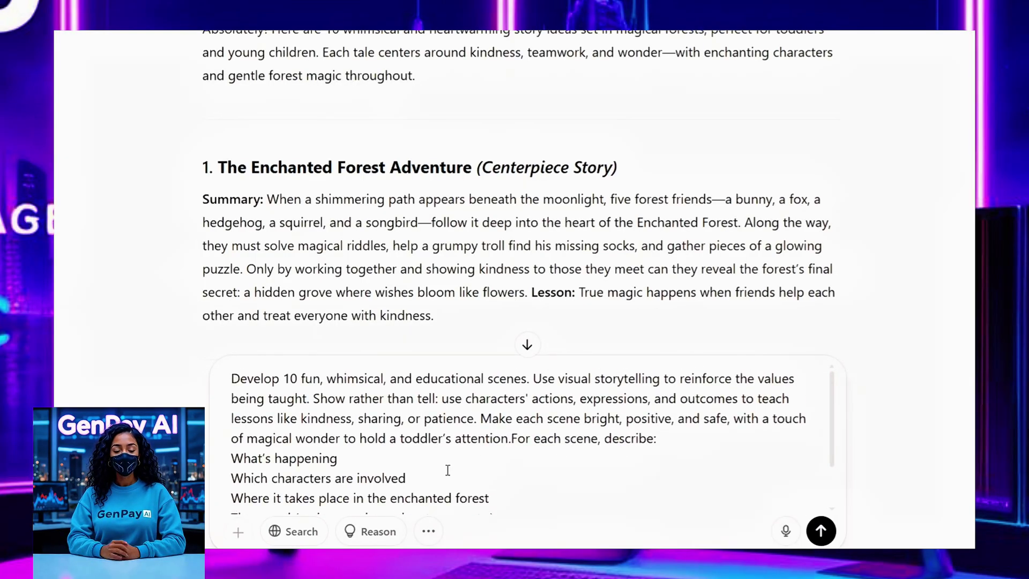
pyautogui.scroll(-3, 429, 469)
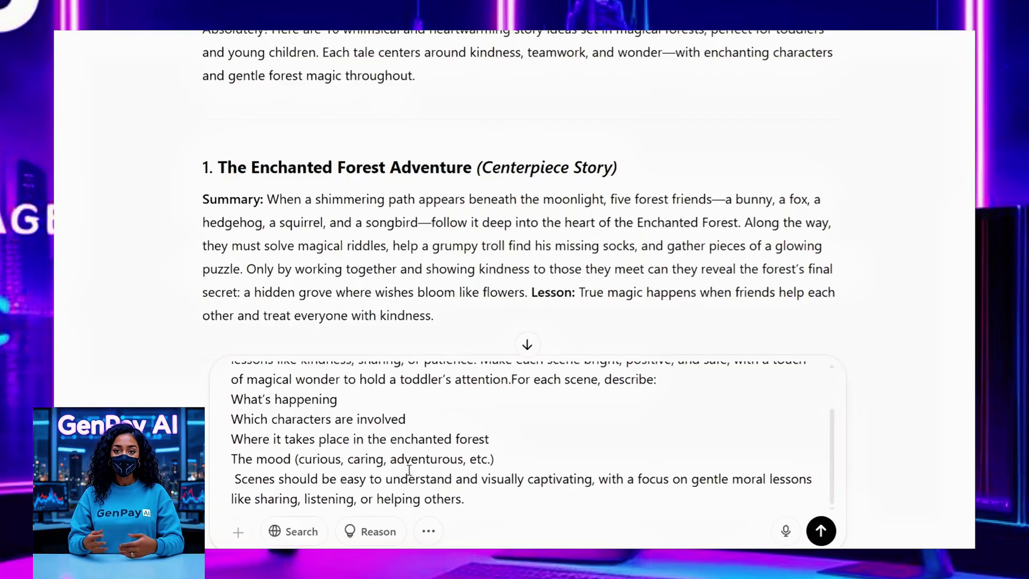
pyautogui.scroll(3, 409, 470)
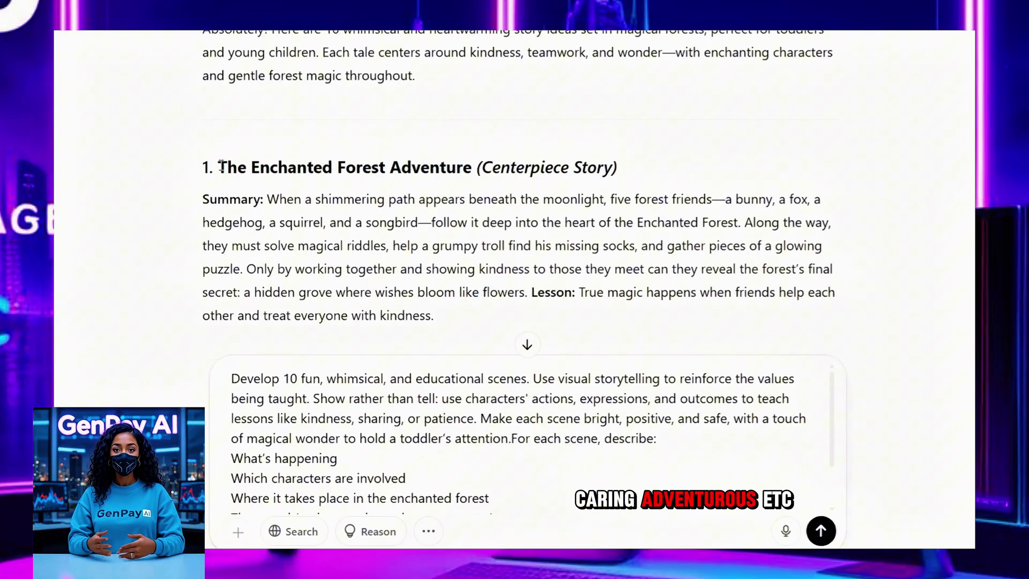
# Step: Insert "for story The Enchanted Forest Adventure" after "educational scenes" in the prompt, copying the title from the first story idea, and submit it
pyautogui.moveTo(220, 165); pyautogui.dragTo(436, 170)
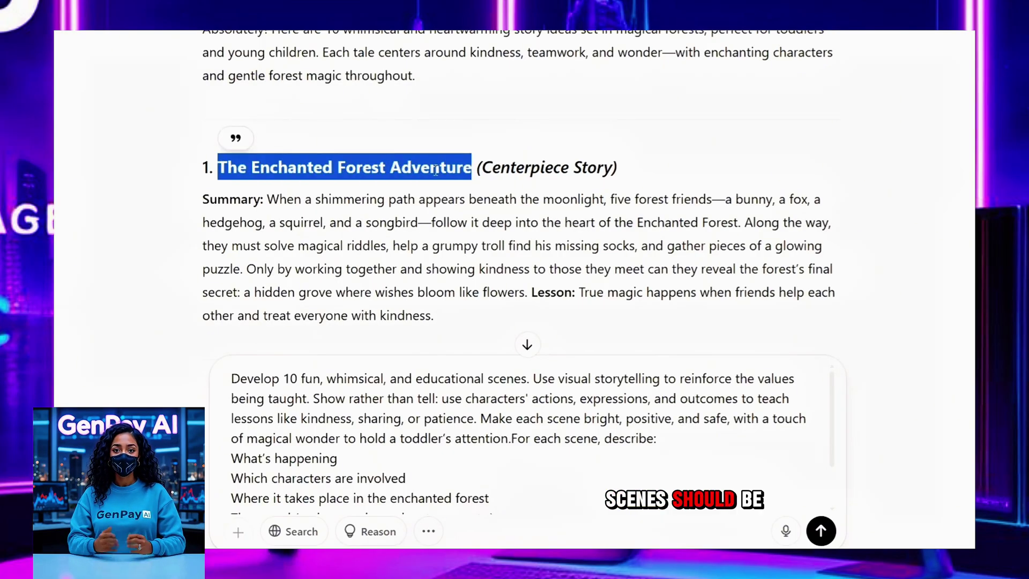
pyautogui.click(527, 381)
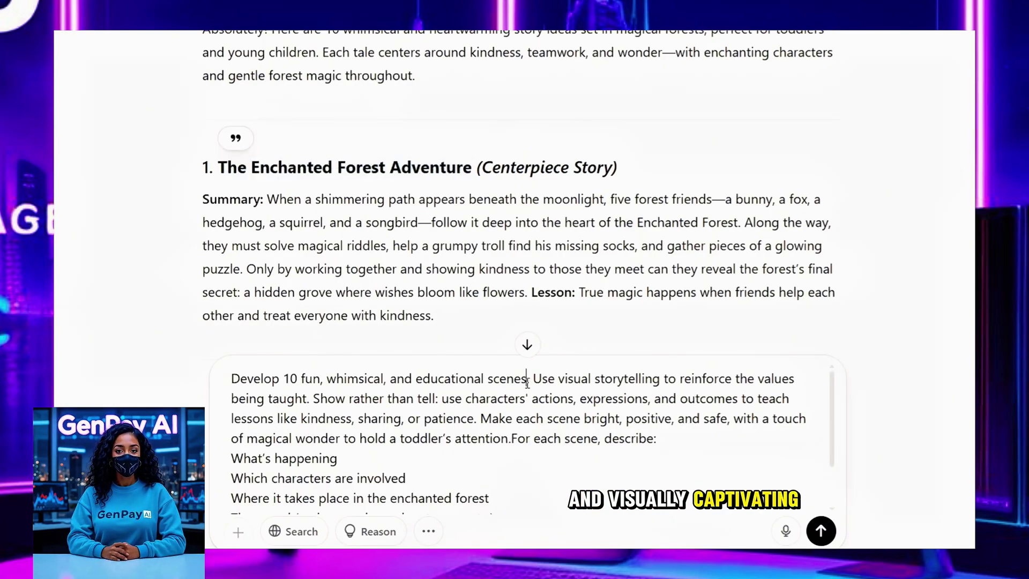
pyautogui.write('for story')
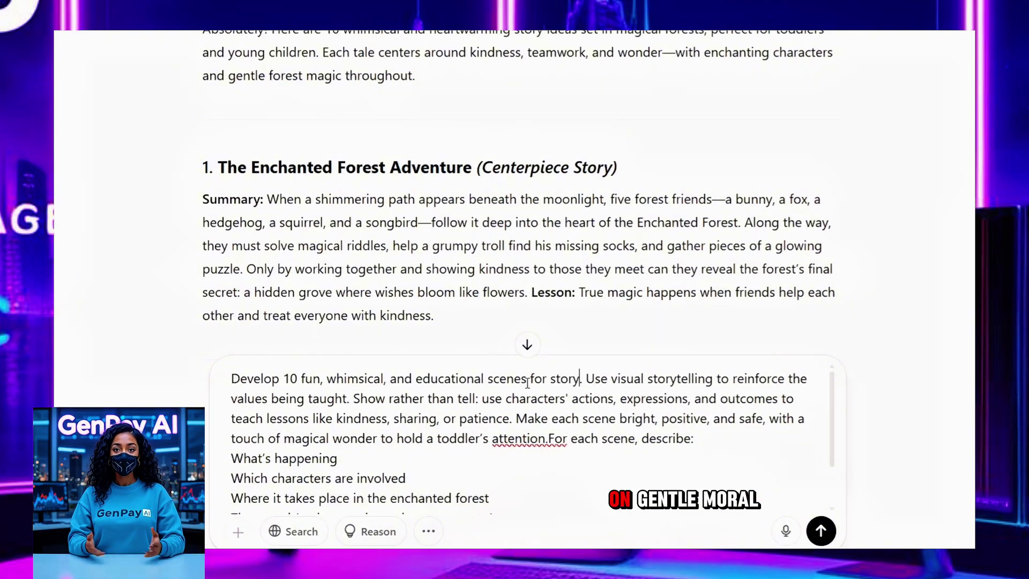
pyautogui.hotkey('ctrl', 'v')
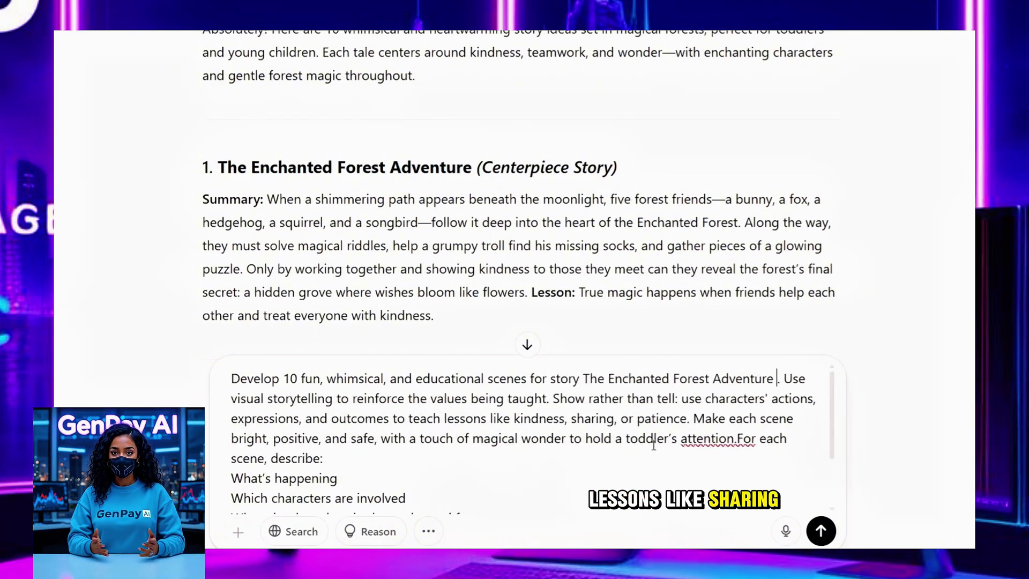
pyautogui.click(822, 530)
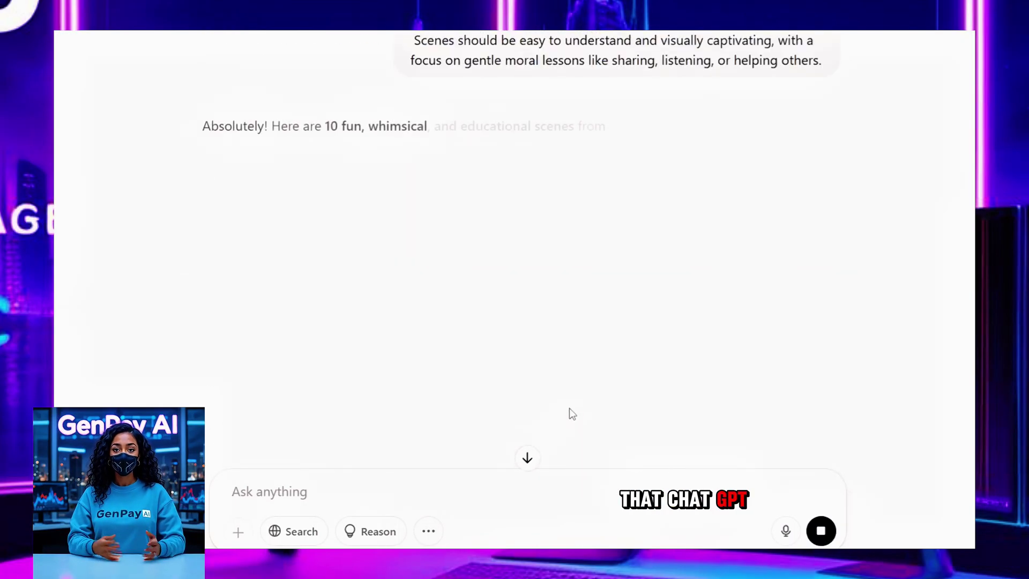
# Step: Review the ten generated scenes for The Enchanted Forest Adventure, checking each one's characters, location, mood and lesson
pyautogui.scroll(-1, 541, 260)
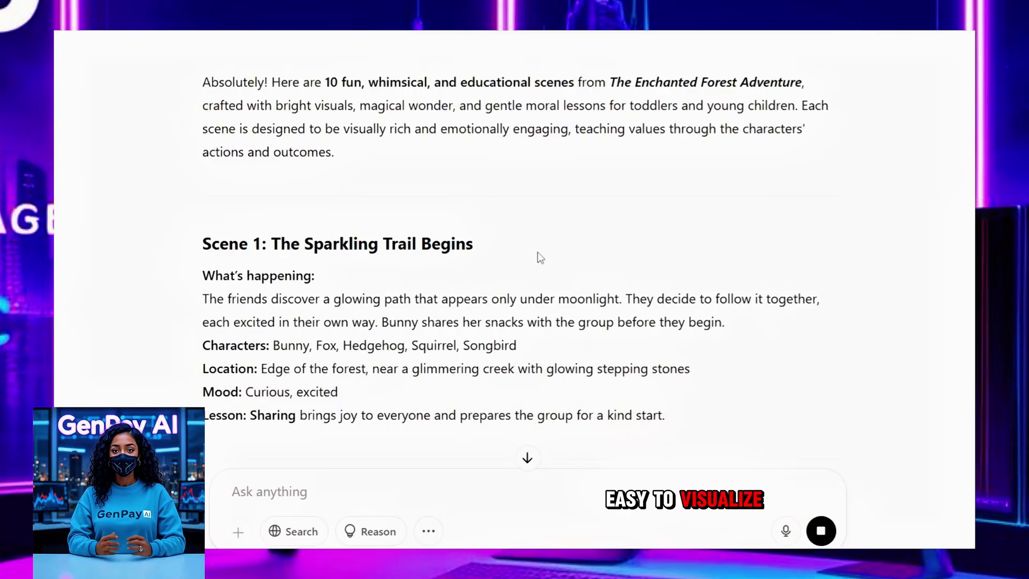
pyautogui.scroll(-3, 540, 257)
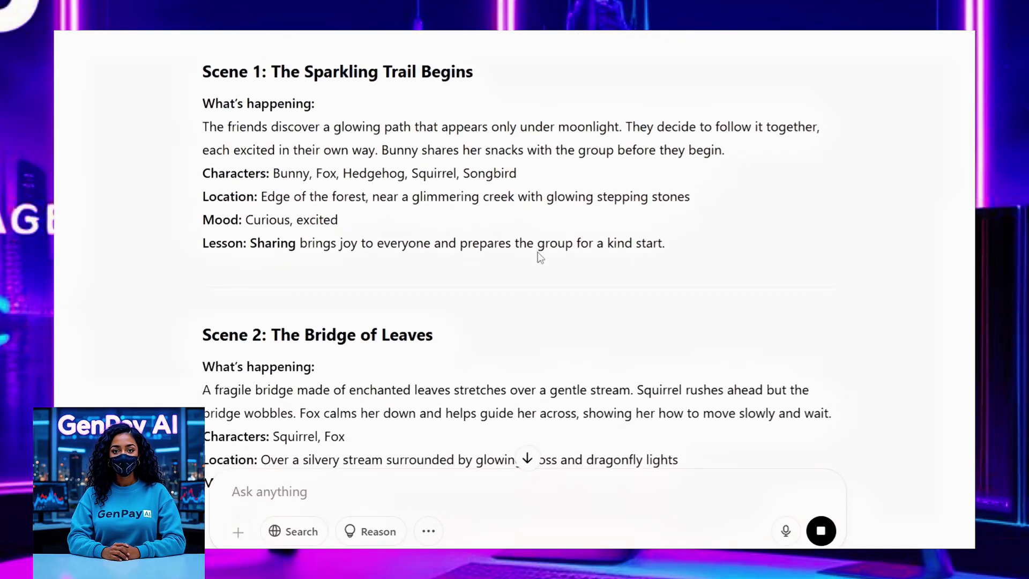
pyautogui.scroll(-1, 541, 258)
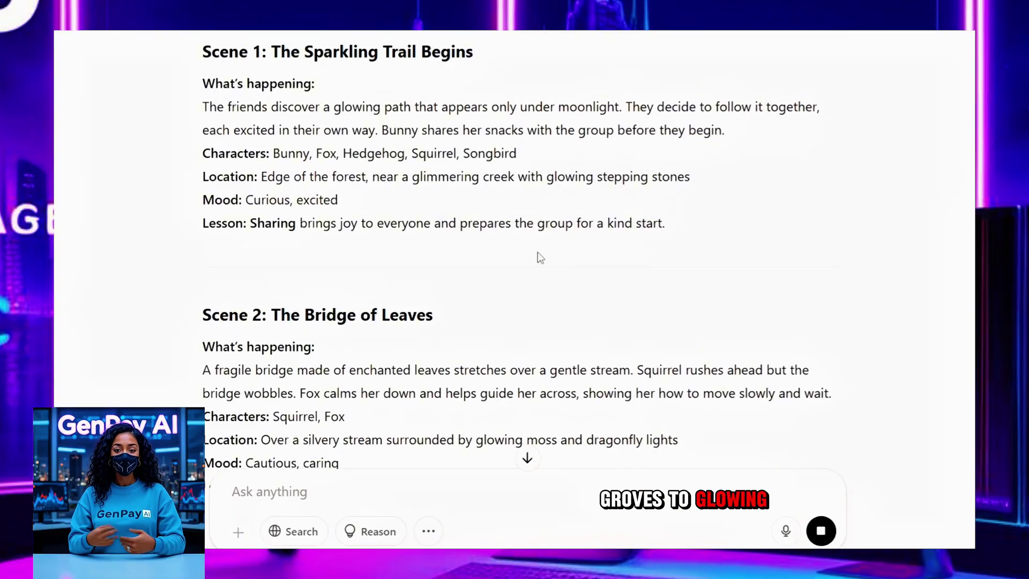
pyautogui.scroll(-2, 540, 258)
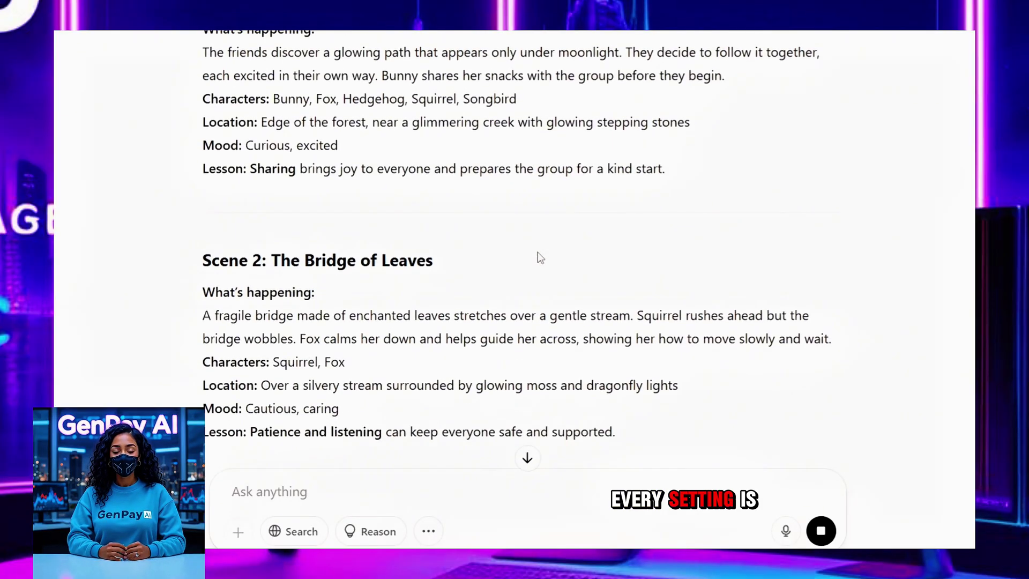
pyautogui.scroll(-2, 540, 258)
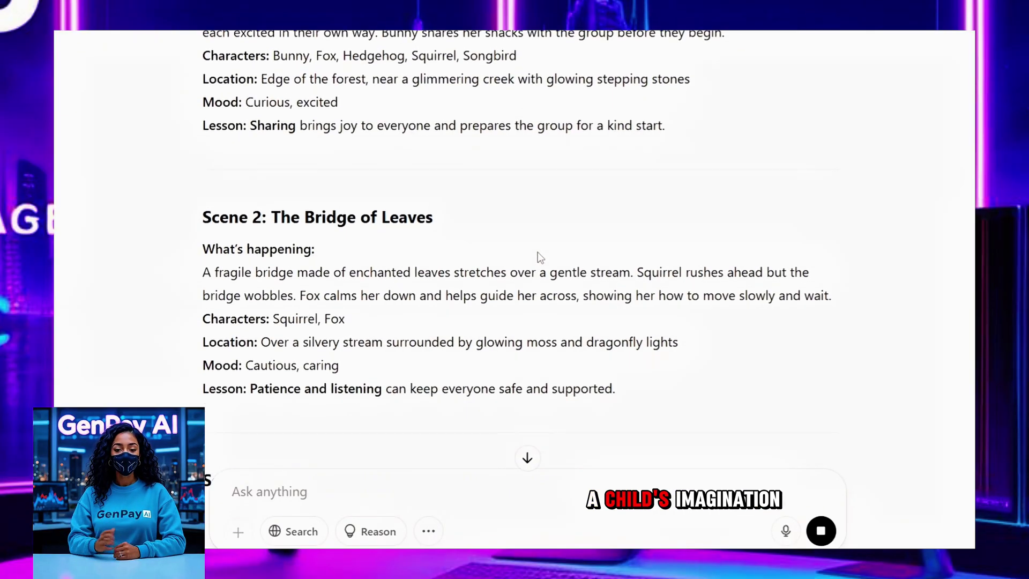
pyautogui.scroll(-6, 346, 317)
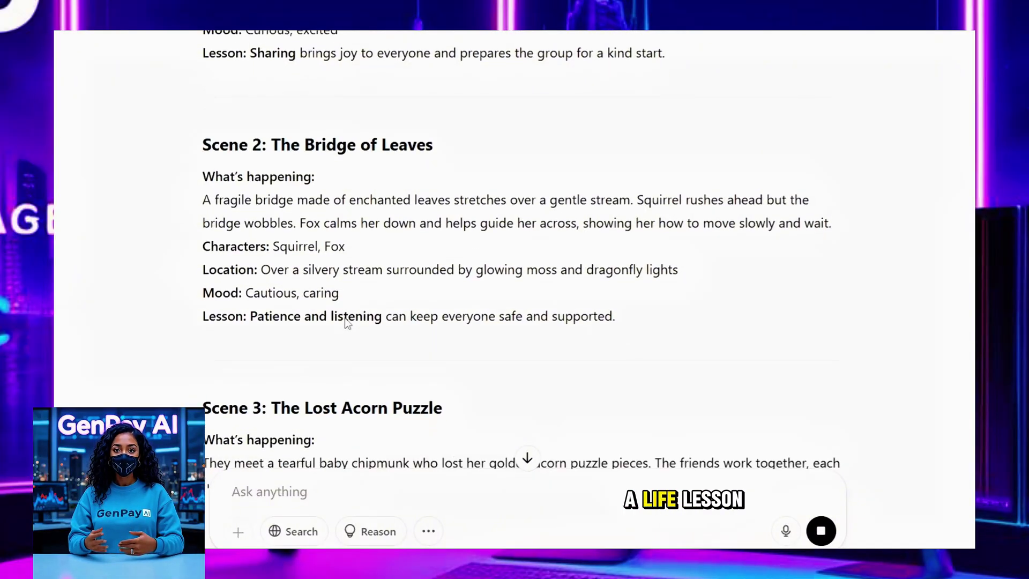
pyautogui.scroll(-15, 346, 318)
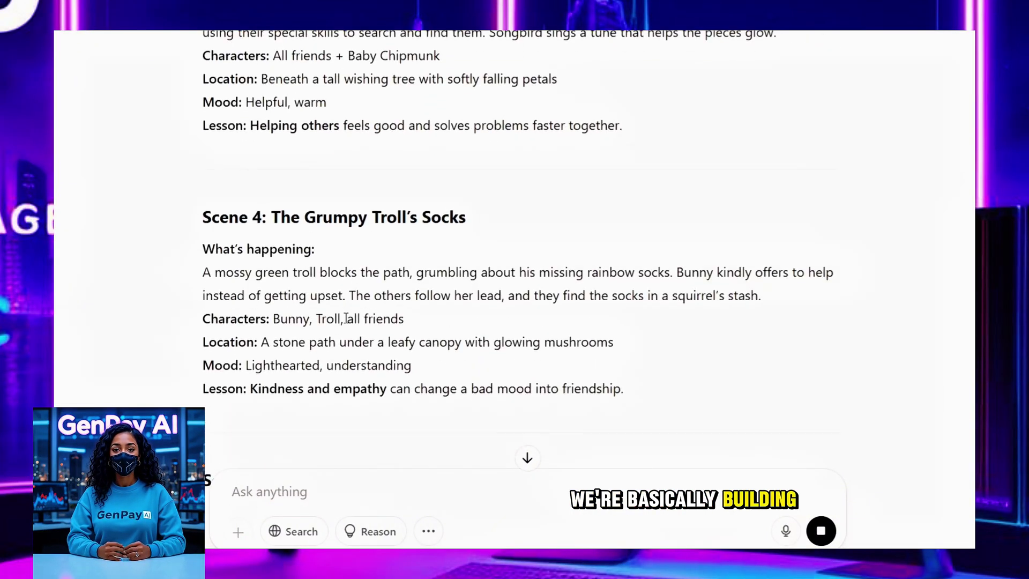
pyautogui.scroll(-8, 320, 389)
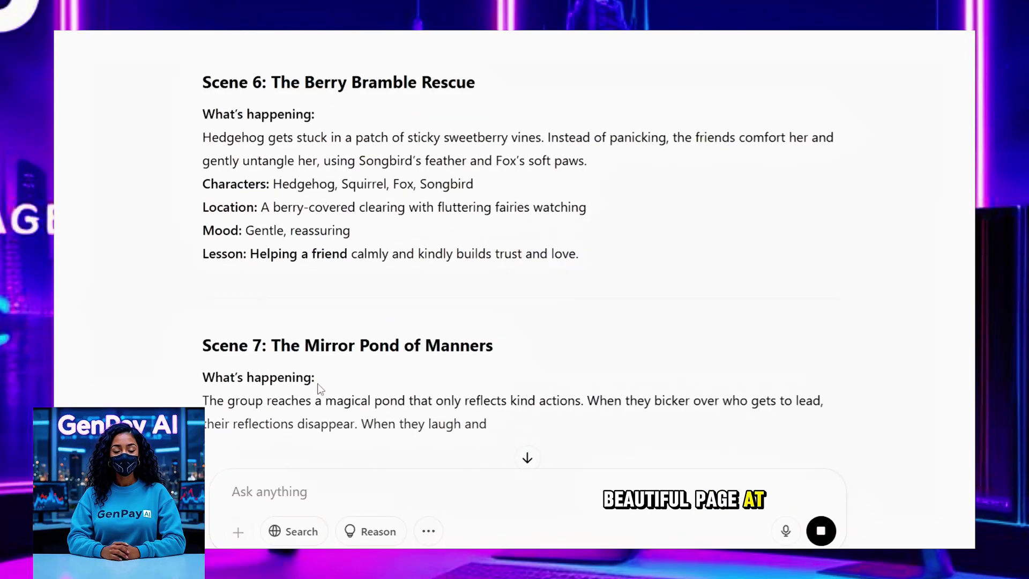
pyautogui.scroll(-3, 320, 389)
pyautogui.scroll(13, 320, 386)
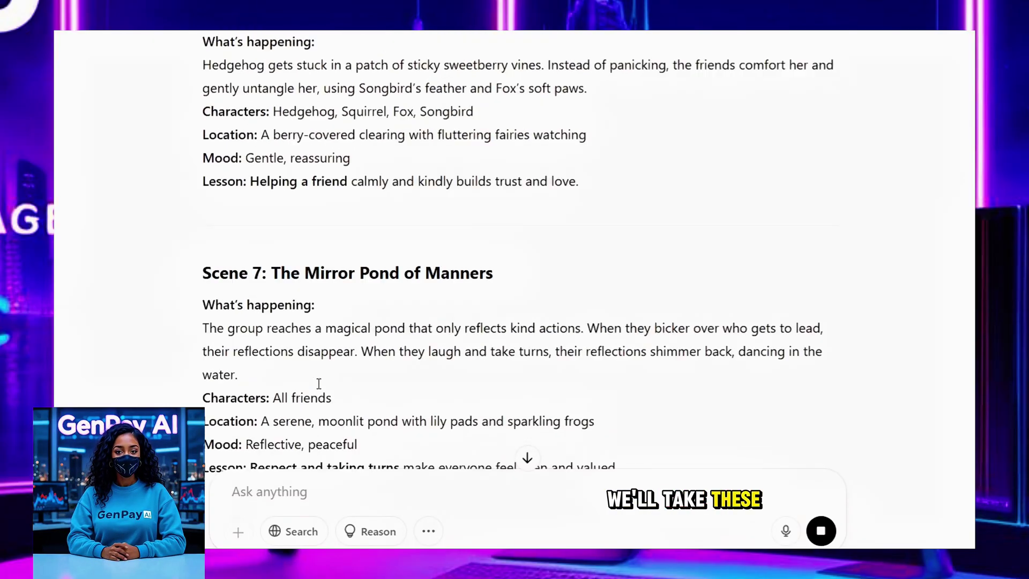
pyautogui.scroll(-1, 319, 384)
pyautogui.scroll(8, 319, 384)
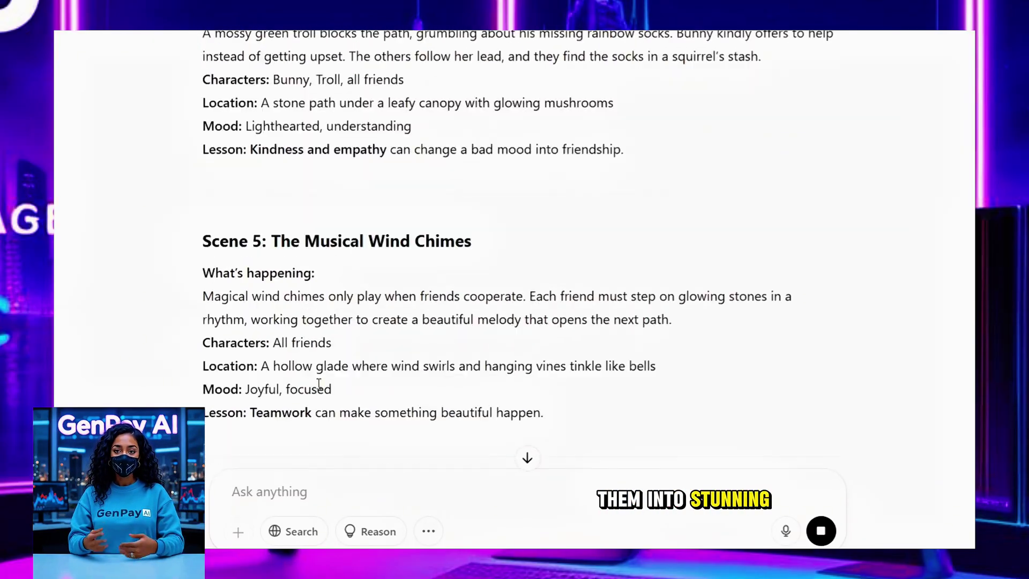
pyautogui.scroll(-1, 319, 384)
pyautogui.scroll(-10, 319, 384)
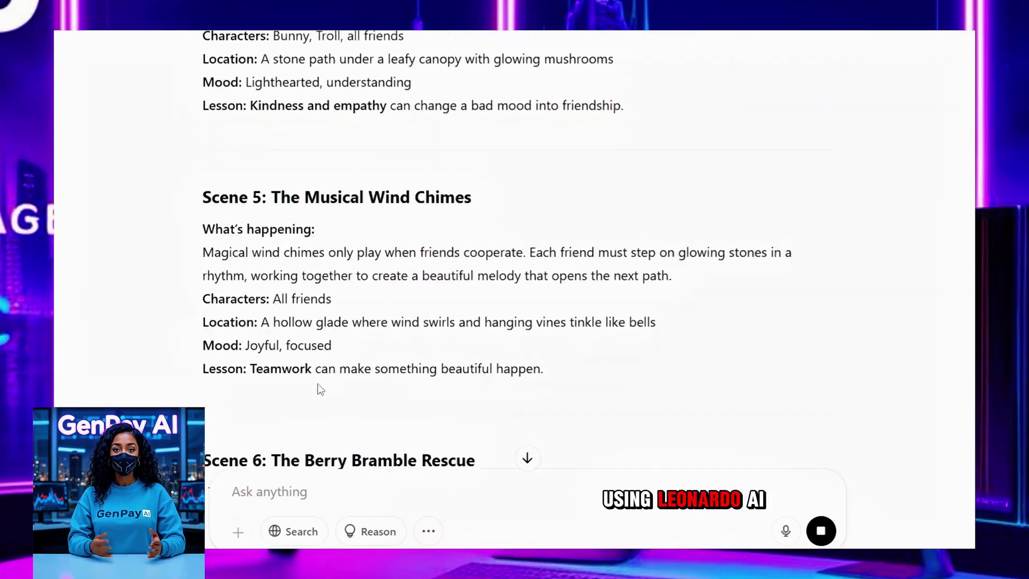
pyautogui.scroll(3, 319, 384)
pyautogui.scroll(-17, 319, 383)
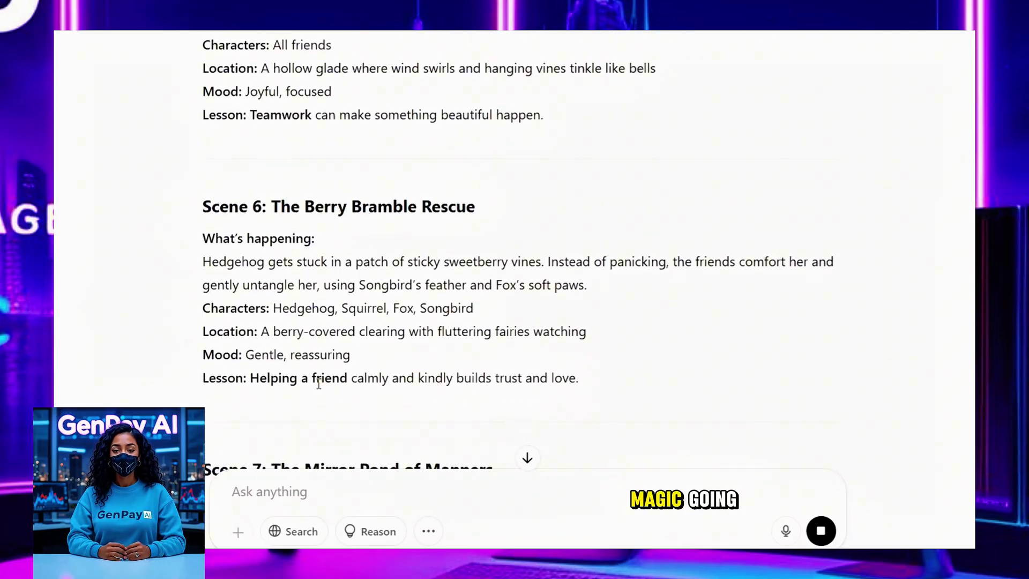
pyautogui.scroll(-12, 319, 384)
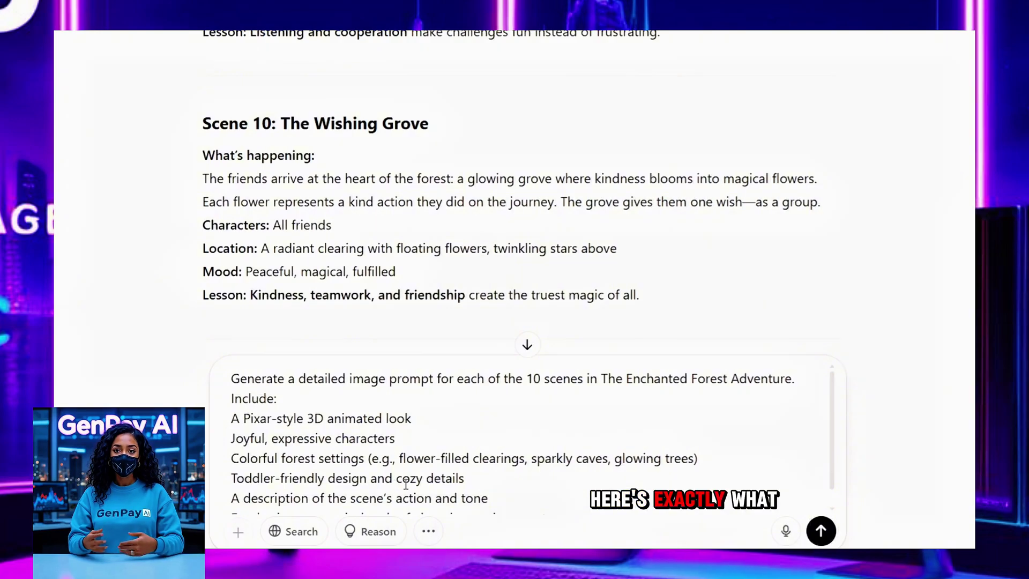
# Step: Check and submit the prompt requesting detailed Pixar-style 3D image prompts for each of the 10 scenes in The Enchanted Forest Adventure
pyautogui.scroll(-1, 406, 484)
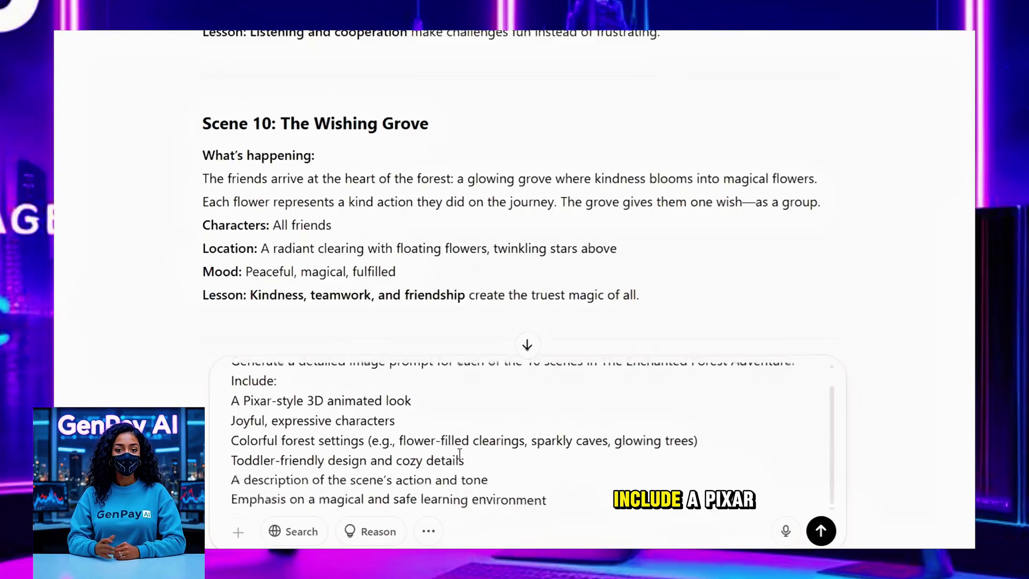
pyautogui.scroll(1, 462, 453)
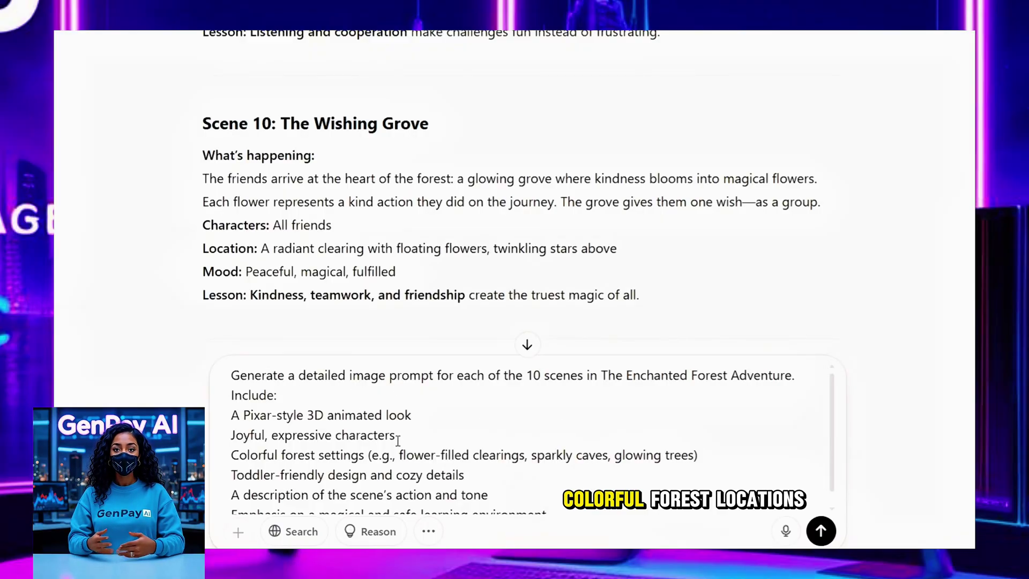
pyautogui.scroll(-1, 398, 441)
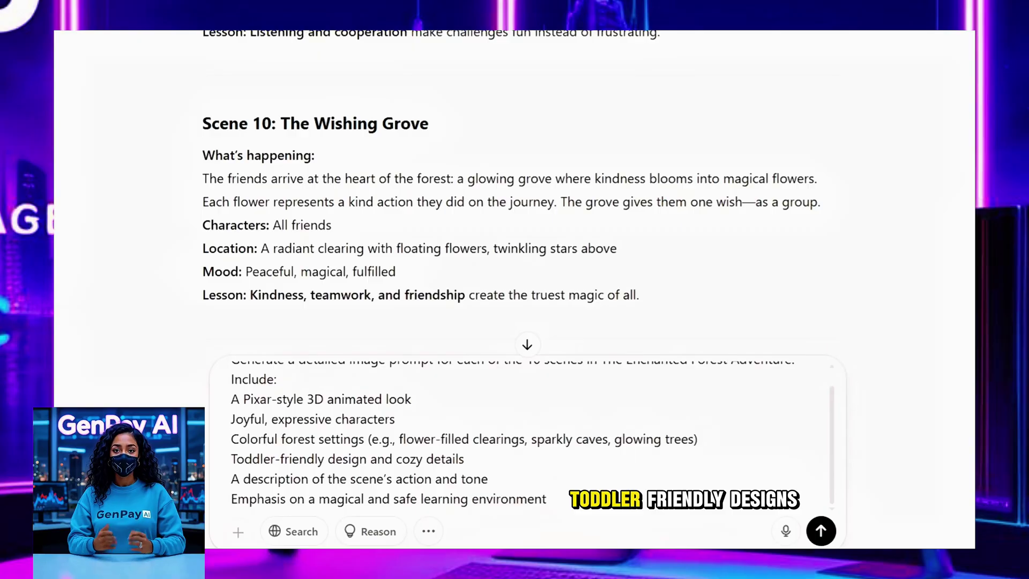
pyautogui.click(829, 542)
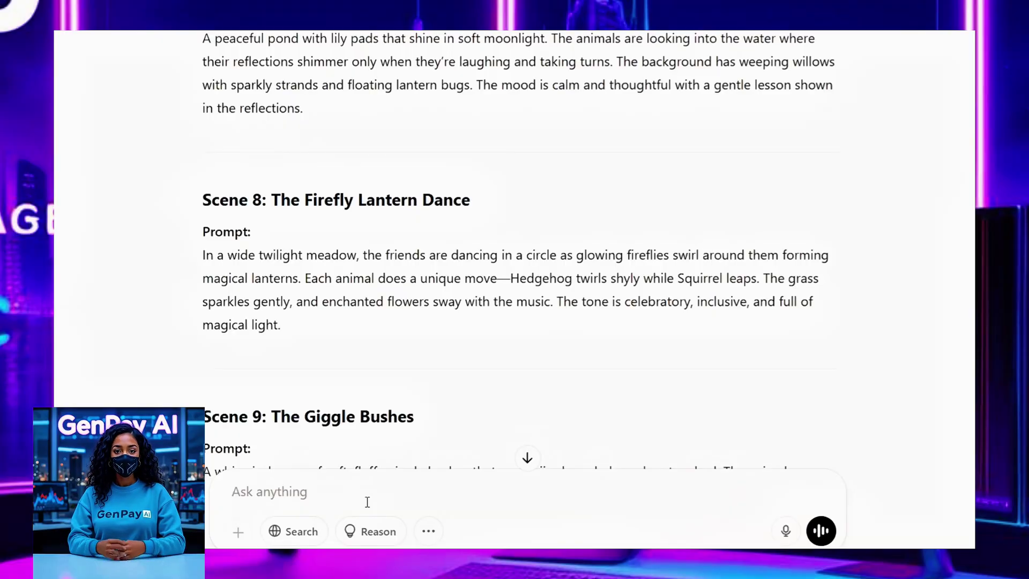
# Step: Paste the Prompt 4 text on consistent character designs into the message box, check its full wording and submit it
pyautogui.hotkey('ctrl', 'v')
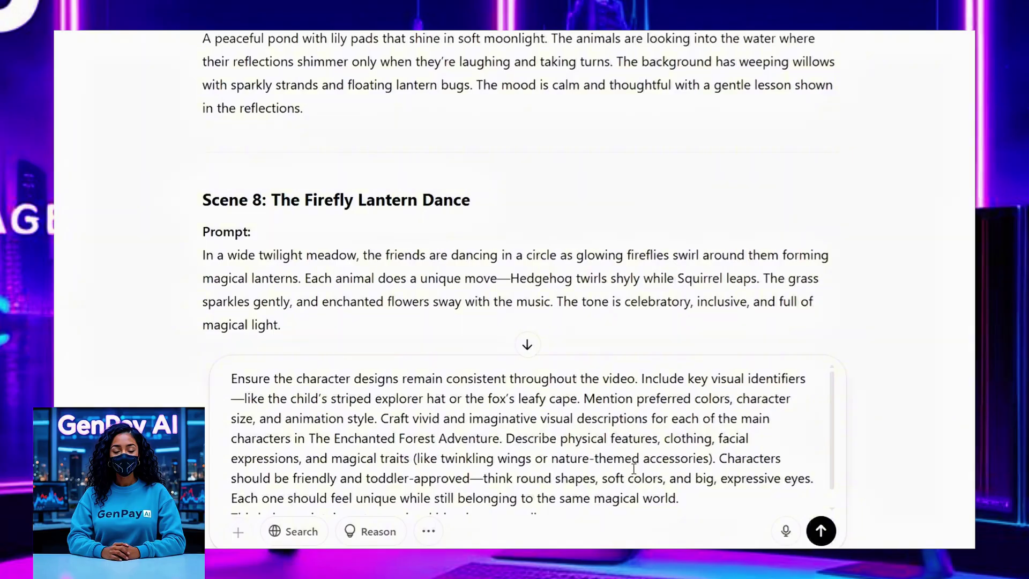
pyautogui.scroll(-1, 634, 469)
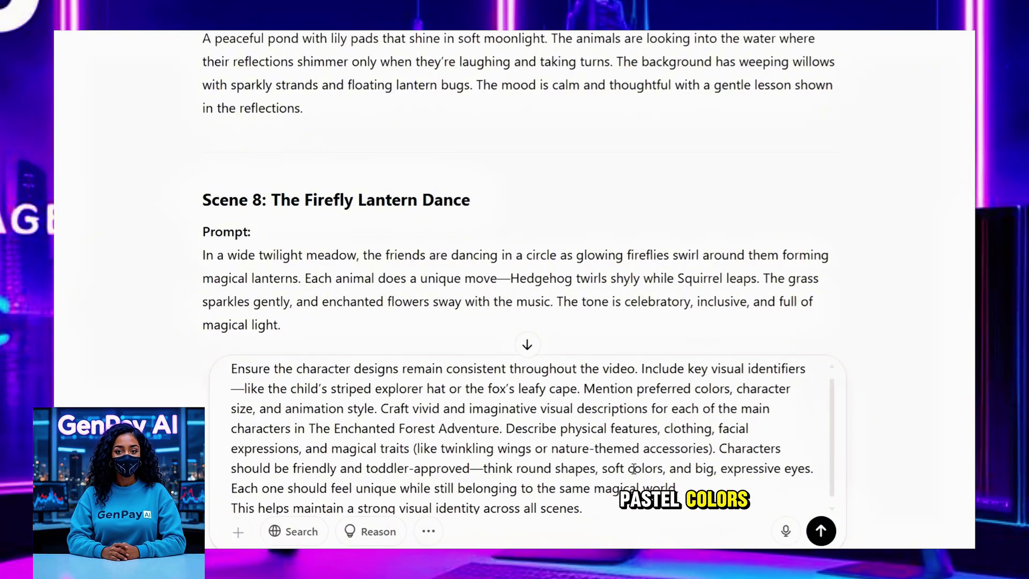
pyautogui.scroll(-1, 634, 468)
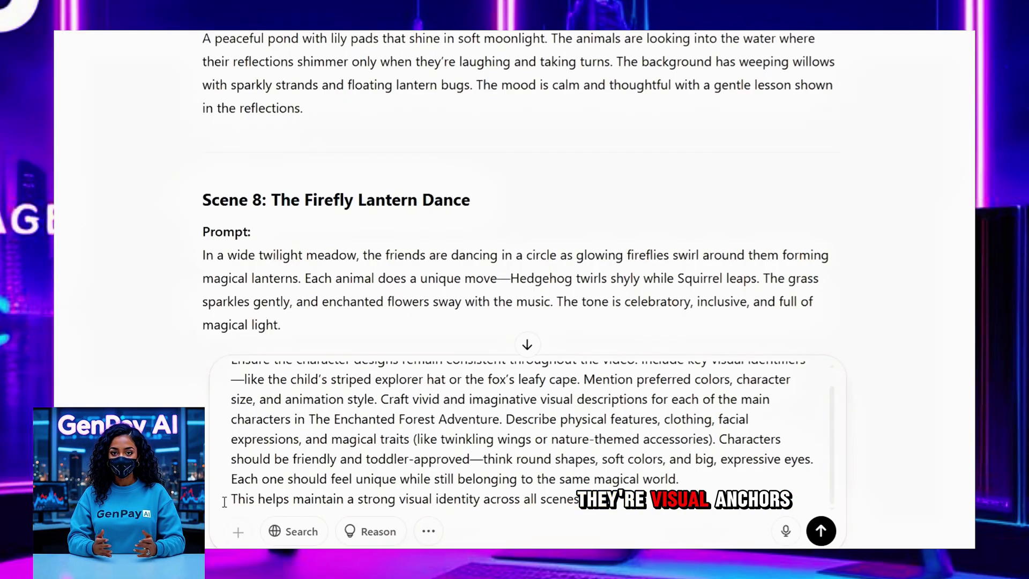
pyautogui.scroll(1, 224, 502)
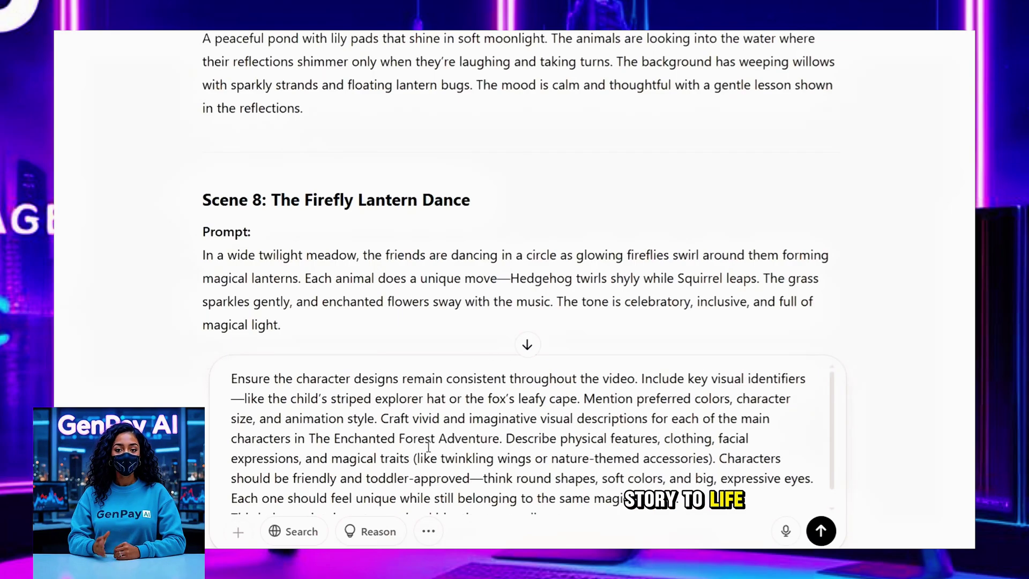
pyautogui.scroll(-1, 483, 482)
pyautogui.scroll(1, 738, 487)
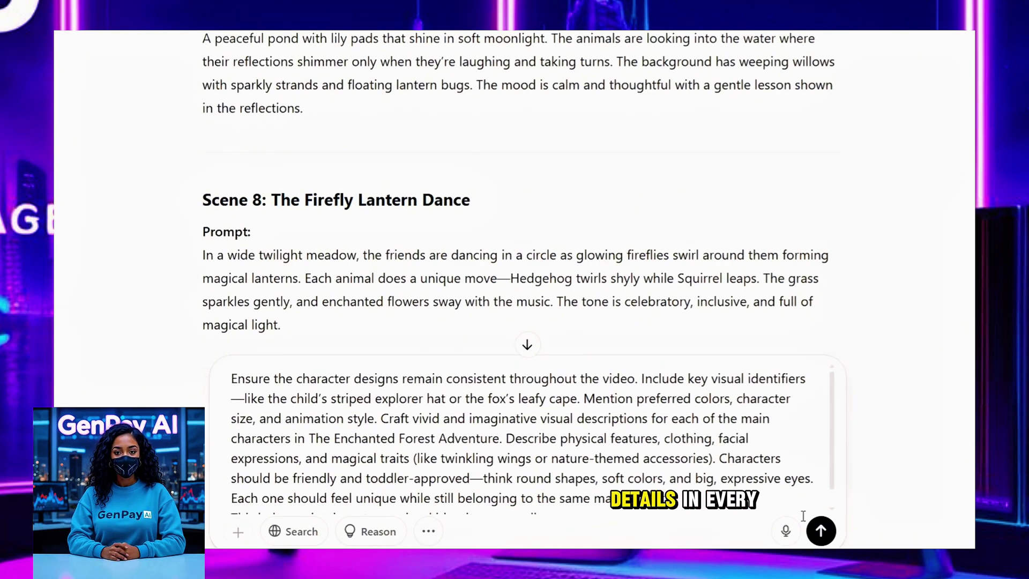
pyautogui.click(821, 531)
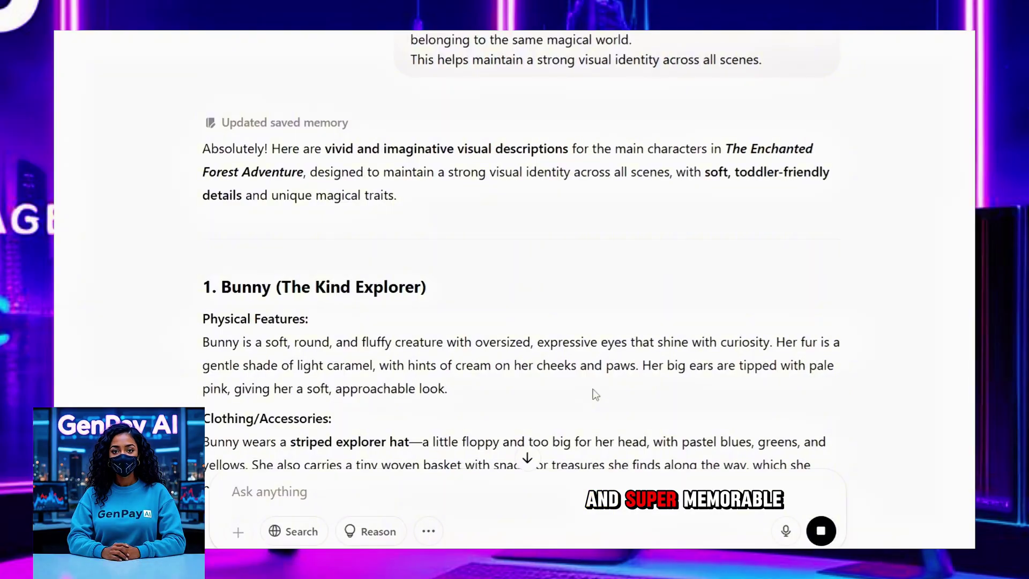
# Step: Review the generated character descriptions, covering each animal's physical features, clothing, magical traits and facial expressions
pyautogui.scroll(-10, 595, 394)
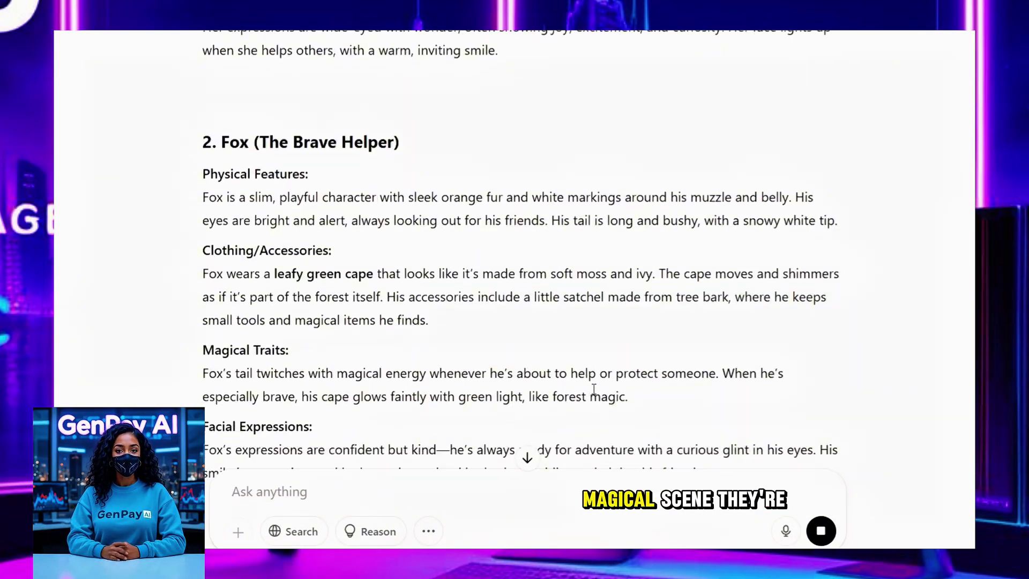
pyautogui.scroll(-8, 595, 395)
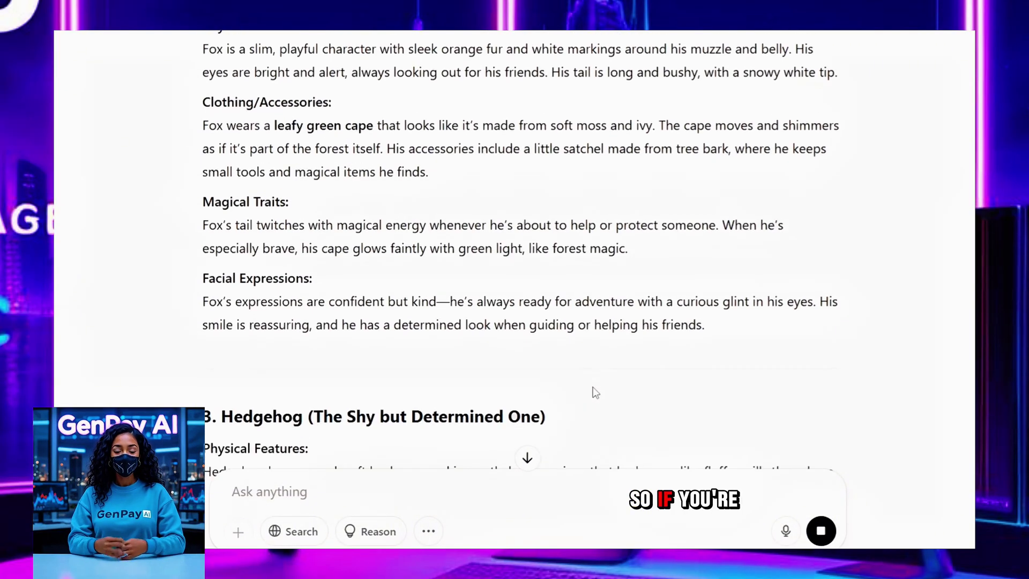
pyautogui.scroll(-15, 595, 394)
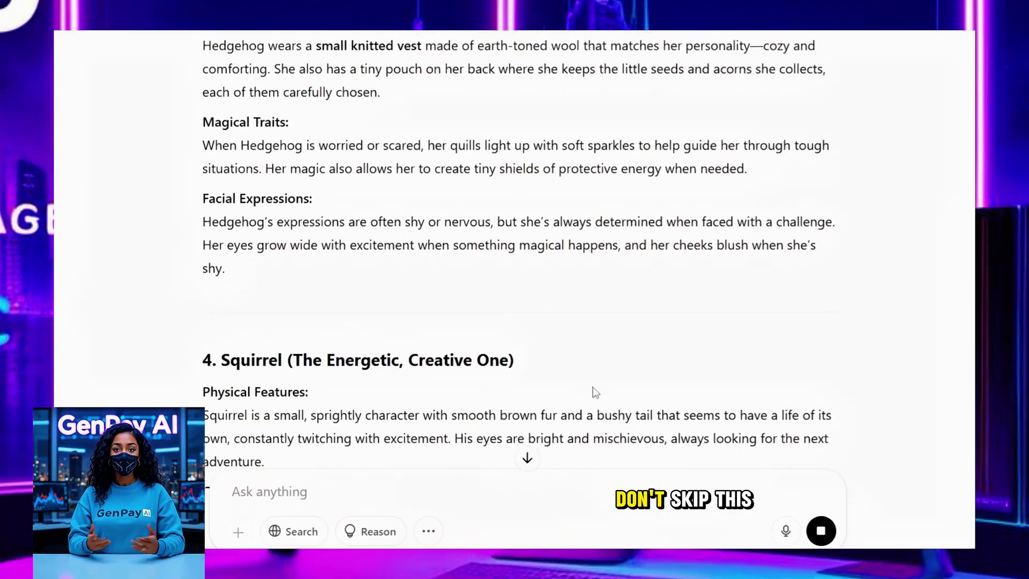
pyautogui.scroll(-4, 595, 394)
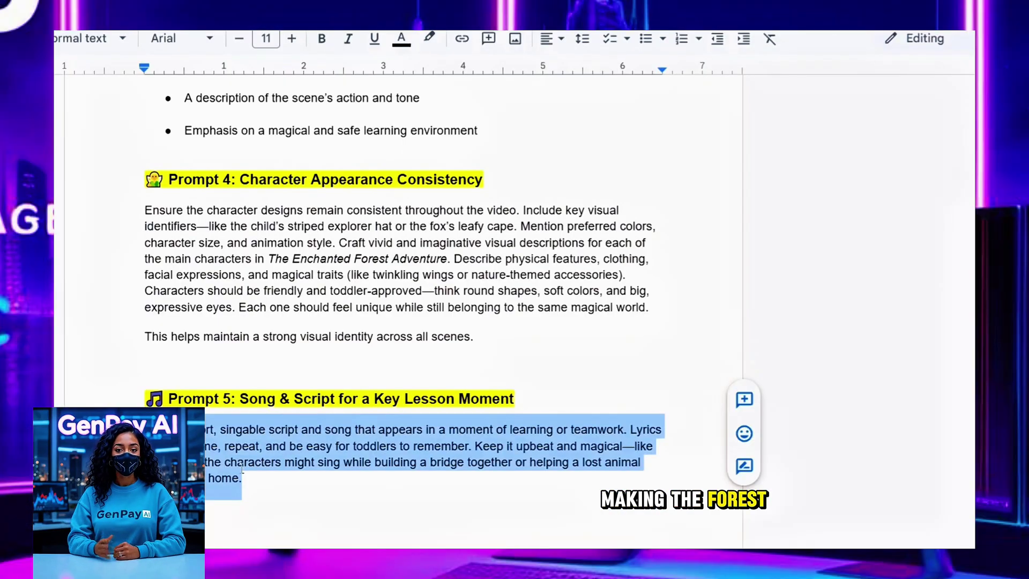
# Step: Transfer the "Prompt 5: Song & Script for a Key Lesson Moment" text from the Google Docs document into ChatGPT and submit it
pyautogui.scroll(-1, 282, 480)
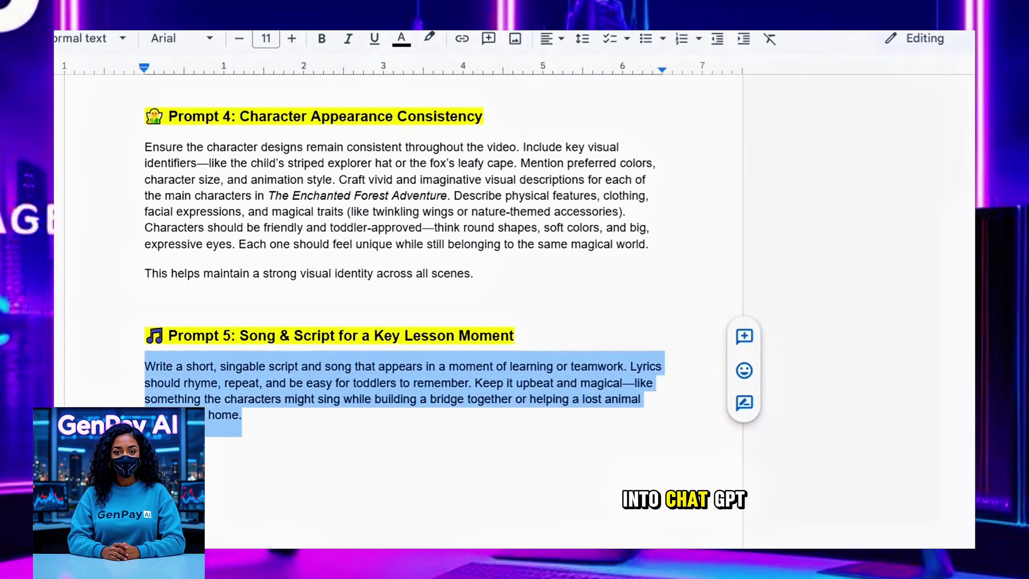
pyautogui.click(411, 474)
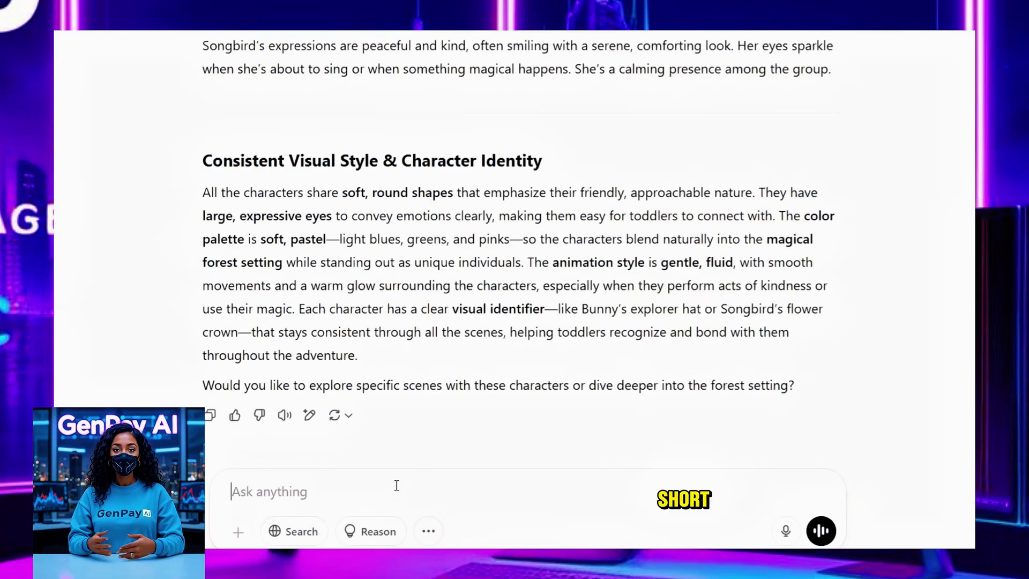
pyautogui.write('Write a short, singable script and song that appears in a moment of learning or teamwork. Lyrics should rhyme, repeat, and be easy for toddlers to remember. Keep it upbeat and magical—like something the characters might sing while building a bridge together or helping a lost animal find its way home.')
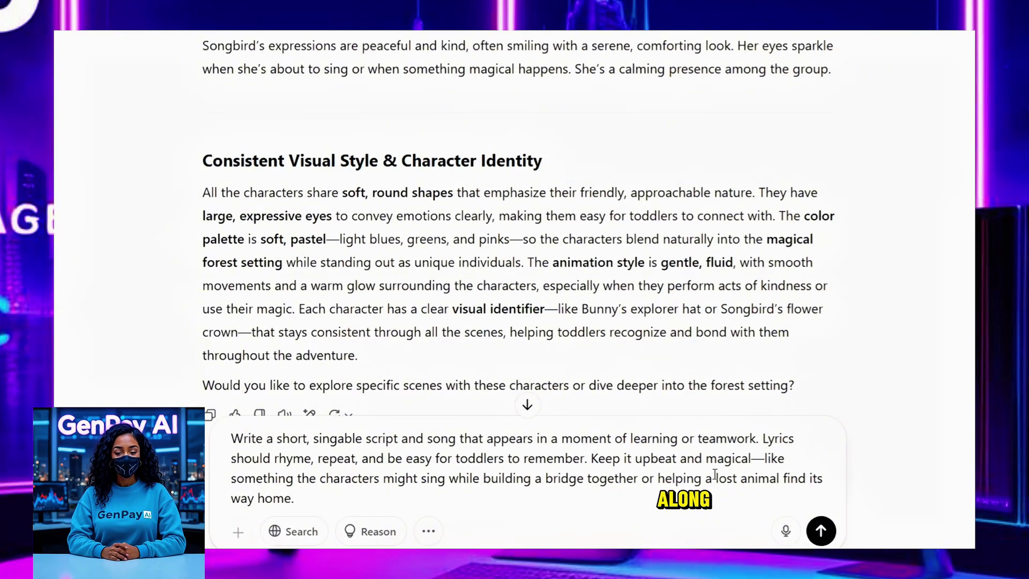
pyautogui.click(821, 531)
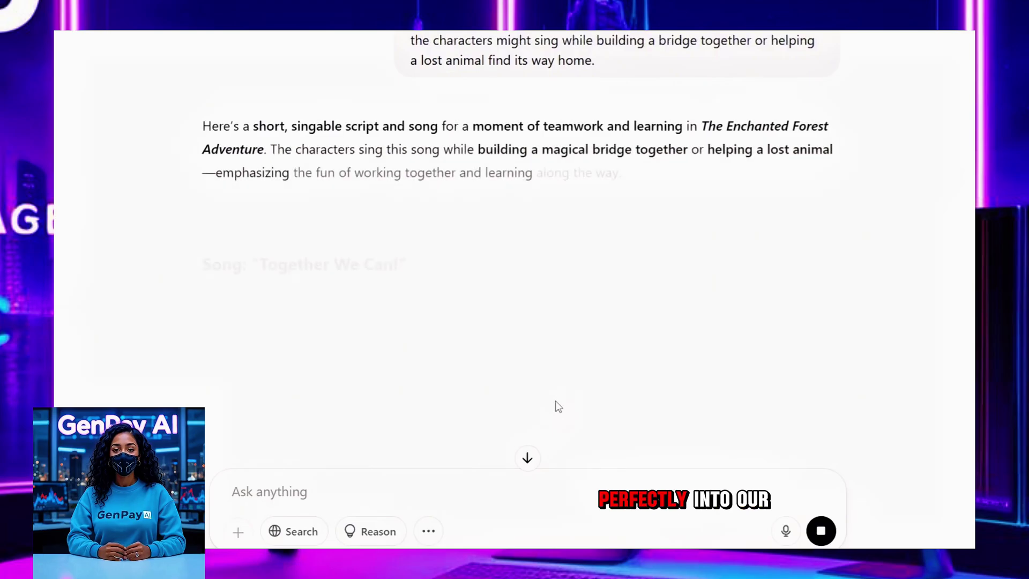
# Step: Read through the generated teamwork song, from its setting and verses to the outro and the tone notes
pyautogui.scroll(-5, 491, 289)
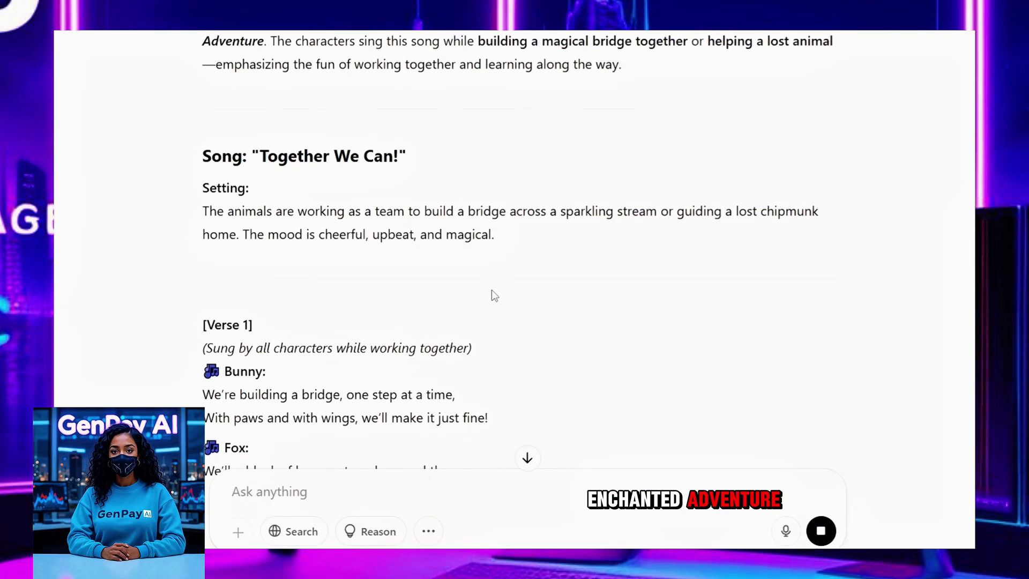
pyautogui.scroll(-8, 491, 293)
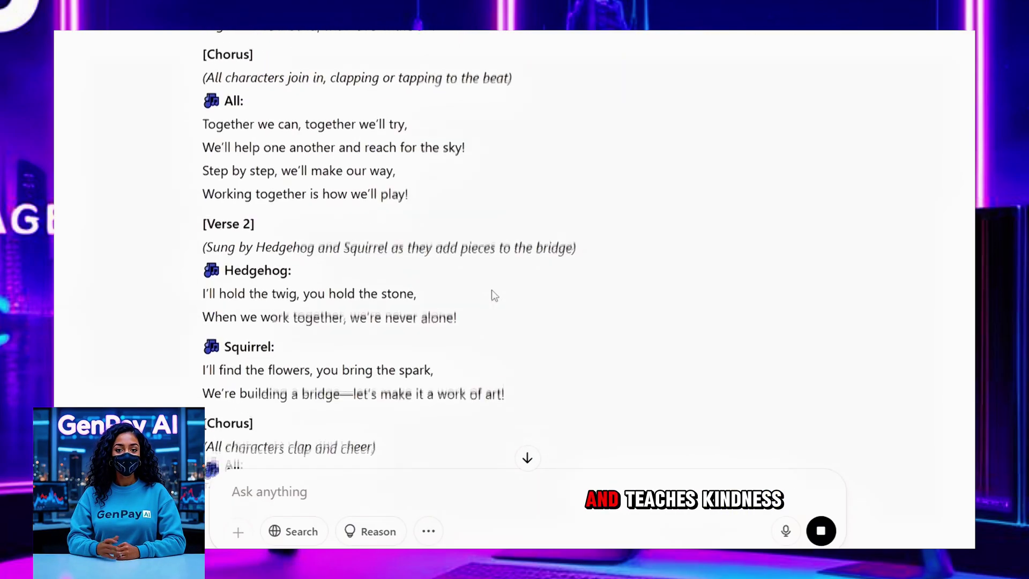
pyautogui.scroll(-10, 494, 296)
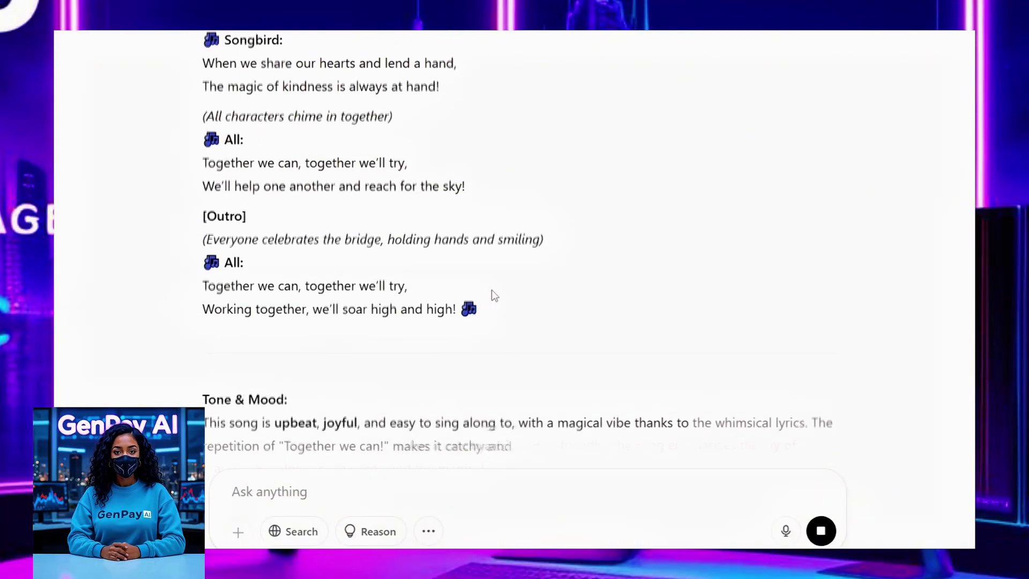
pyautogui.scroll(-1, 495, 295)
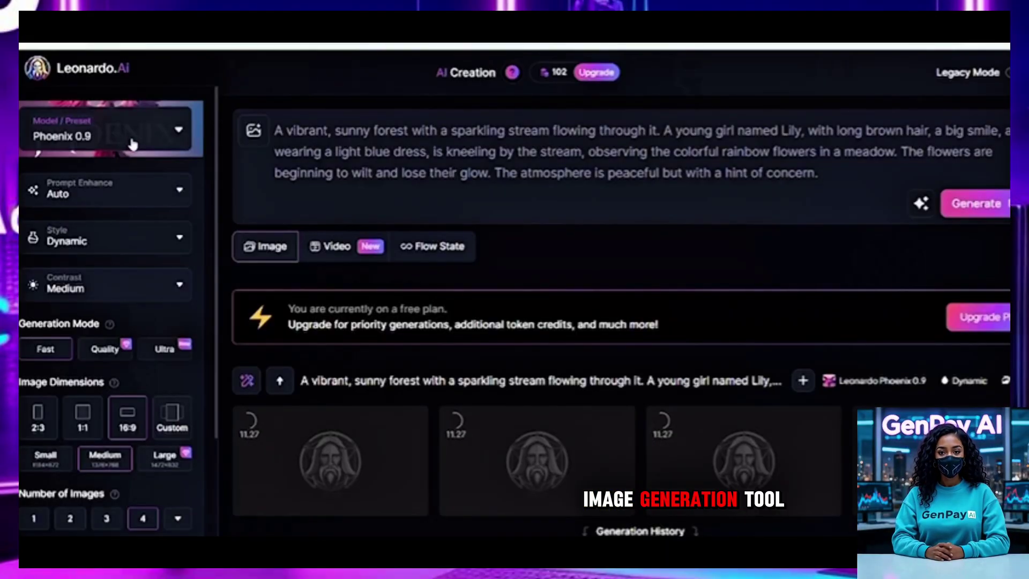
# Step: In Leonardo.Ai, choose the Phoenix 1.0 model, 3D Render style and 16:9 image dimensions, and generate the forest stream scene with the young girl
pyautogui.click(150, 138)
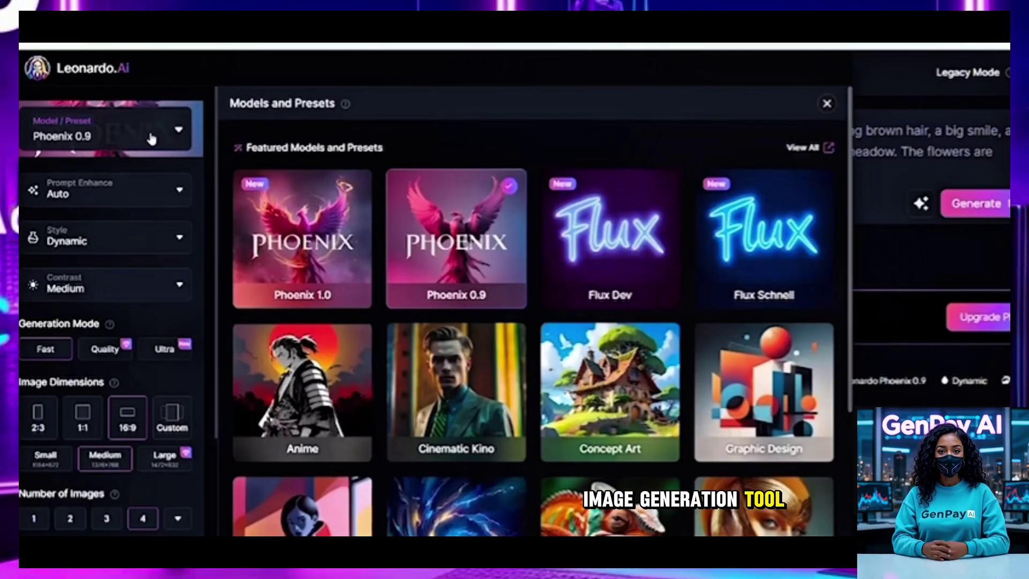
pyautogui.click(326, 278)
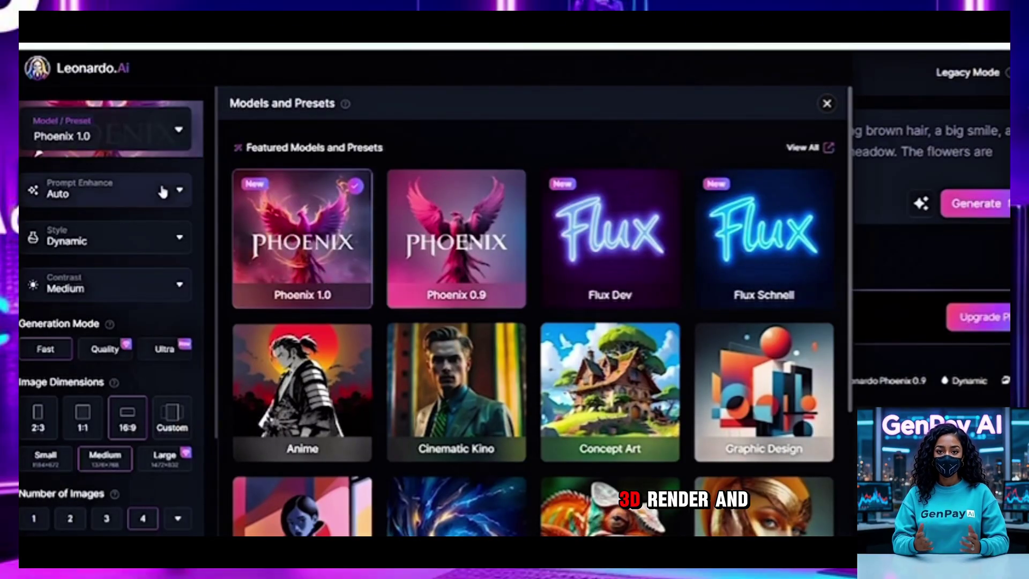
pyautogui.click(157, 241)
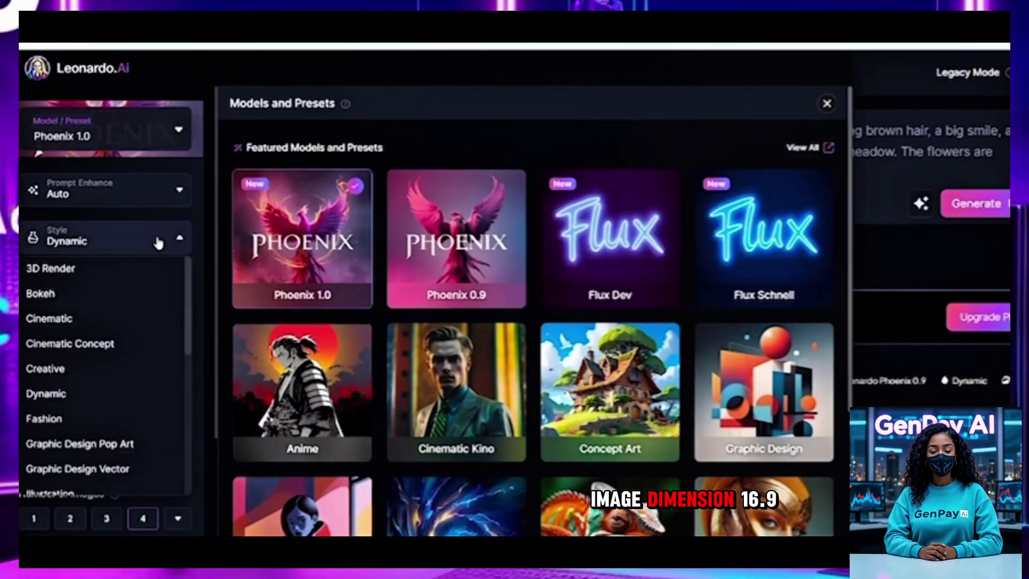
pyautogui.click(90, 274)
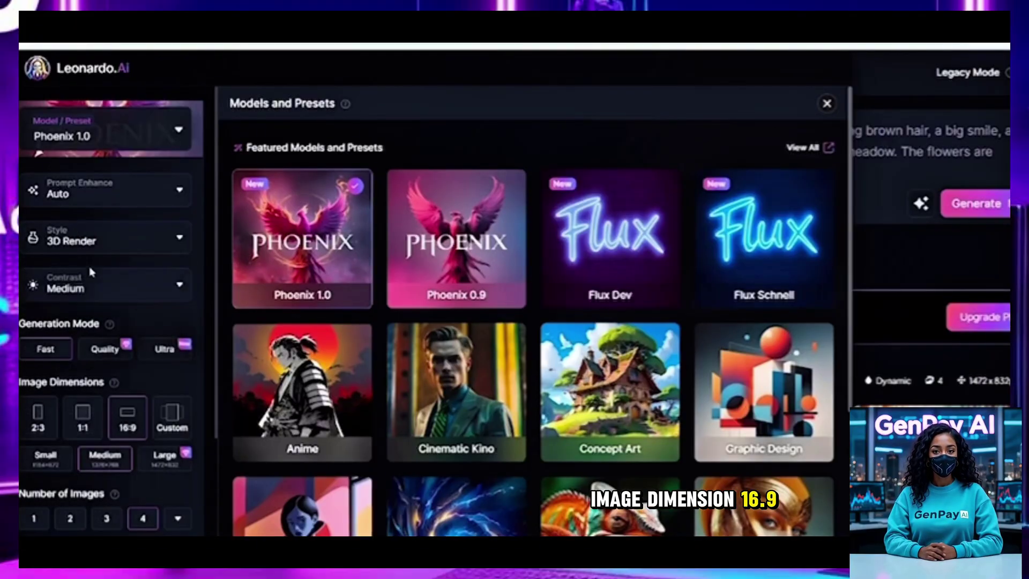
pyautogui.click(125, 422)
pyautogui.scroll(-2, 125, 422)
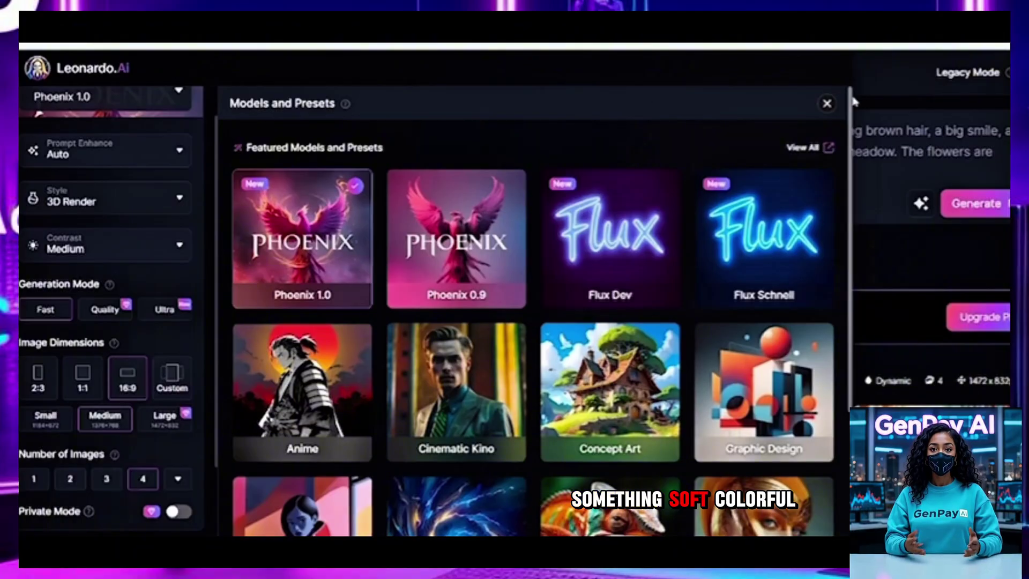
pyautogui.click(888, 138)
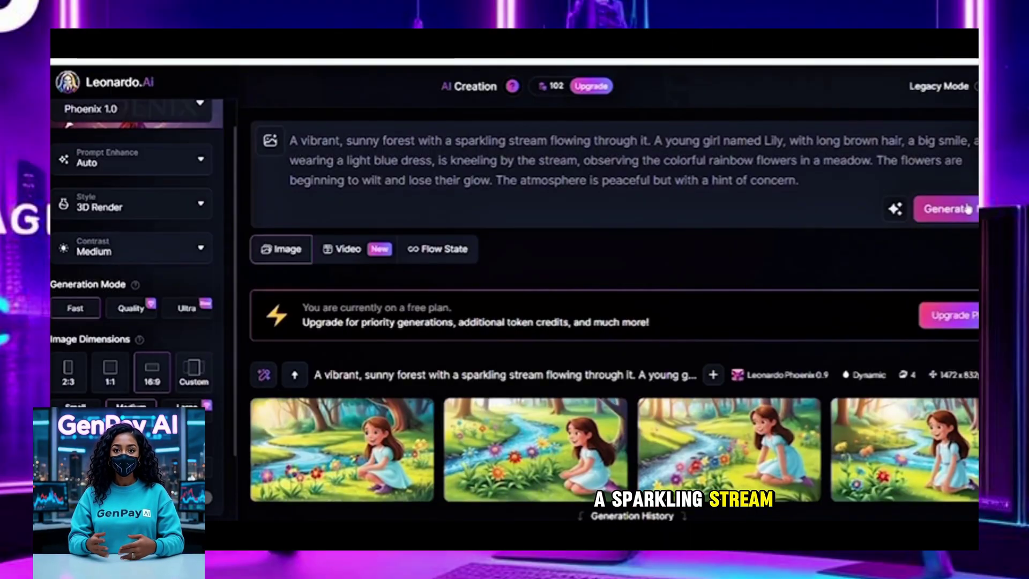
pyautogui.click(954, 209)
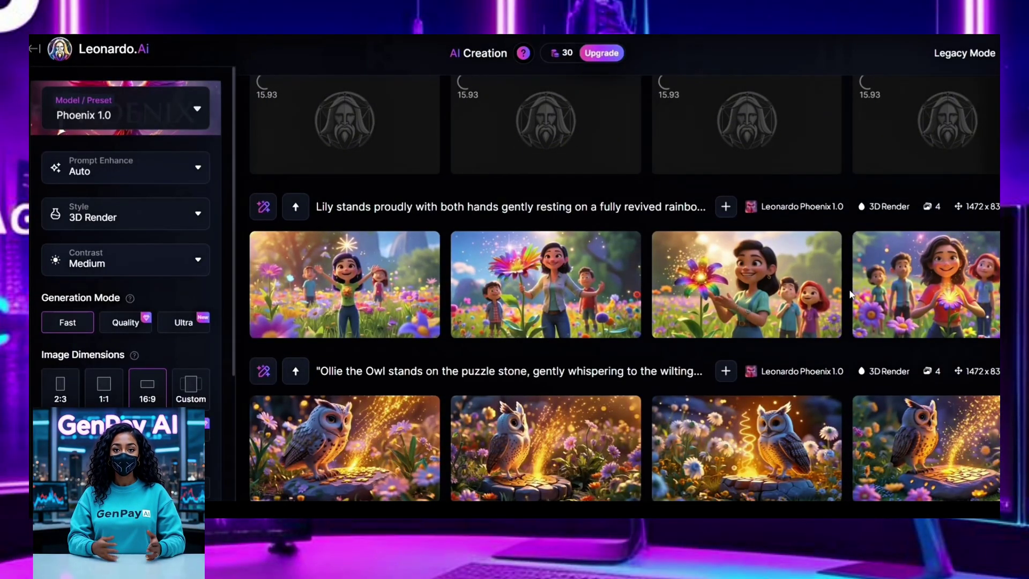
# Step: Look through the enlarged celebration scene images and reveal the result hidden as possibly explicit
pyautogui.scroll(3, 731, 395)
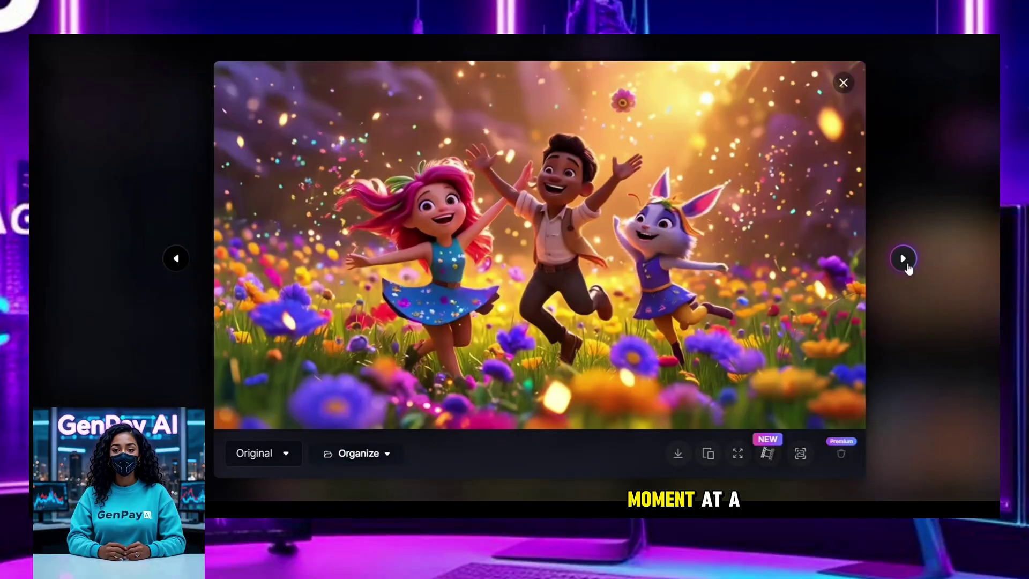
pyautogui.click(903, 259)
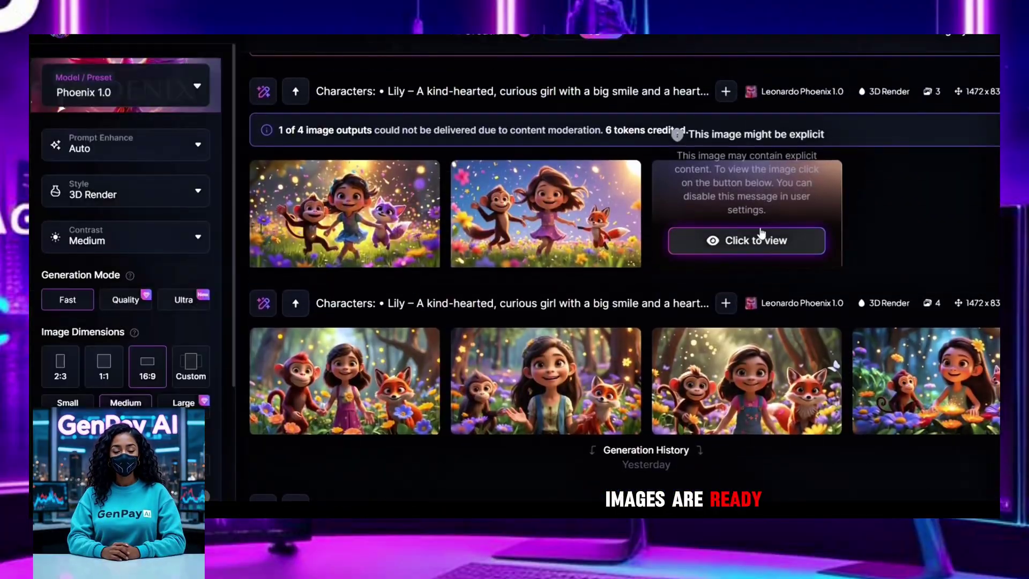
pyautogui.click(783, 240)
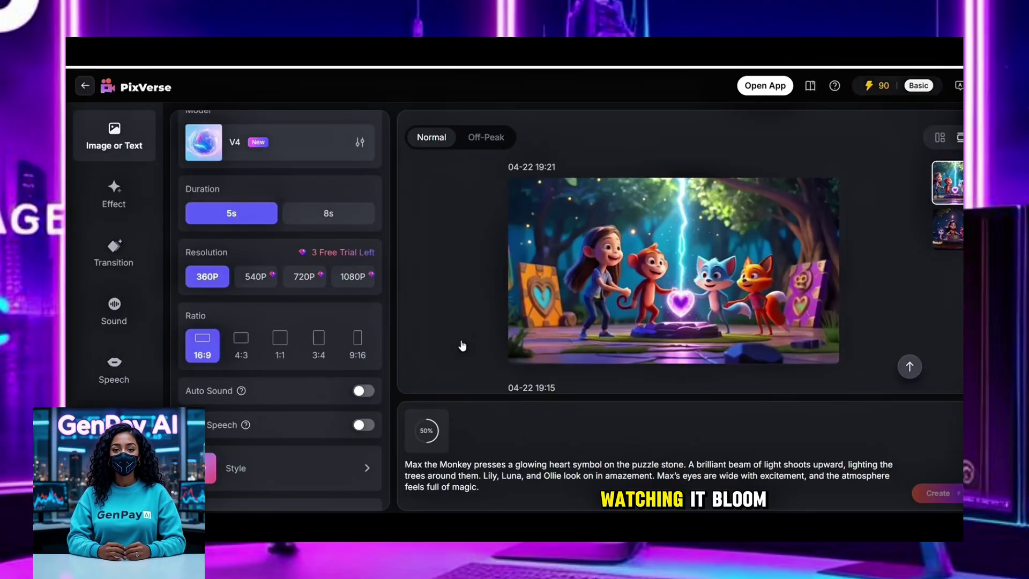
# Step: In PixVerse, replace the video prompt with the "Luna the Fox wraps her little paws around the glowing puzzle stone" text and preview the attached fox image
pyautogui.tripleClick(504, 479)
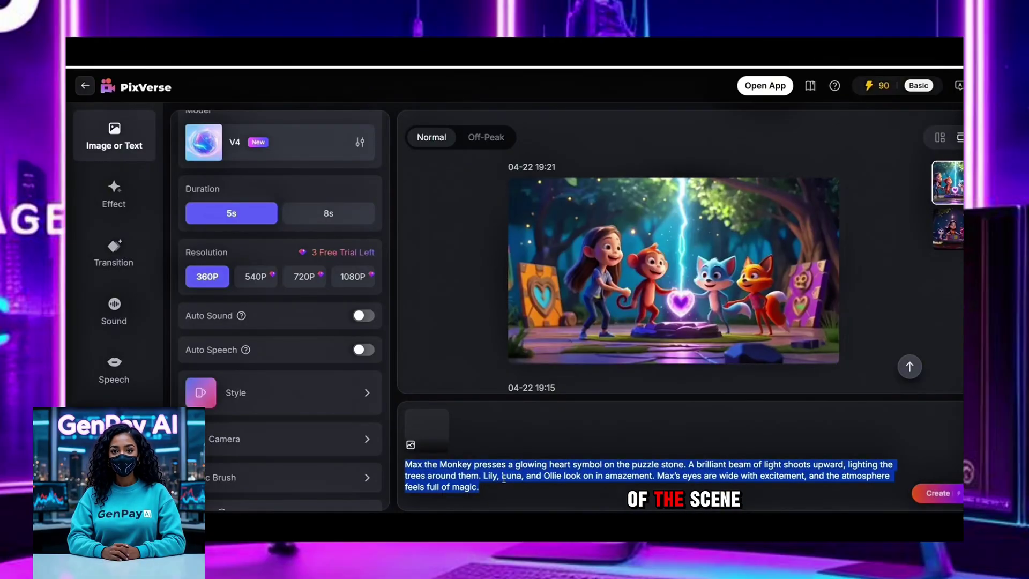
pyautogui.write('Luna the Fox wraps her little paws around the glowing puzzle stone in a gentle hug. Her eyes are soft and warm. Around her, the first rainbow flower begins to glow again. Lily, Max, and Ollie smile quietly in the background as light starts to return to the forest.')
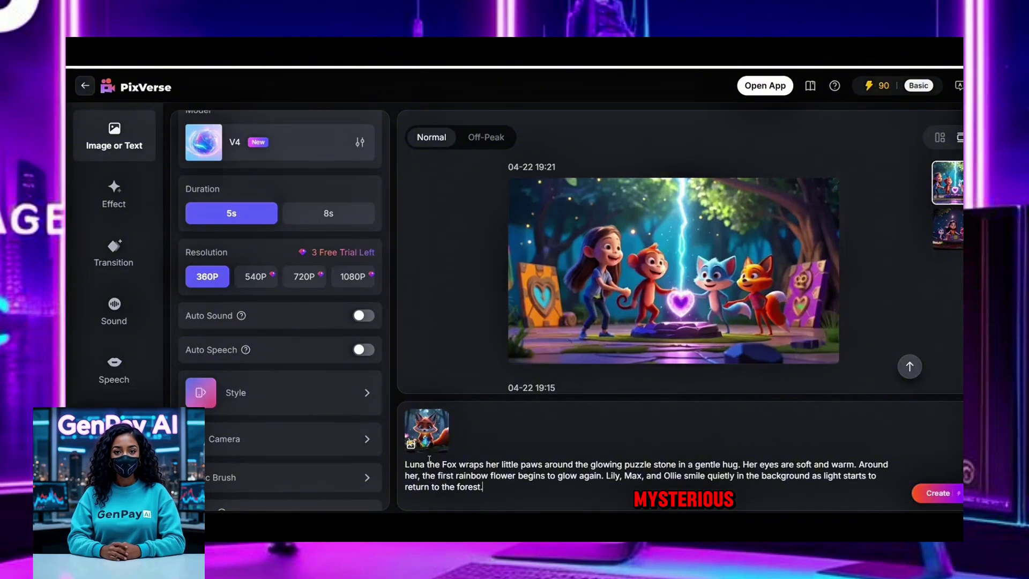
pyautogui.click(412, 445)
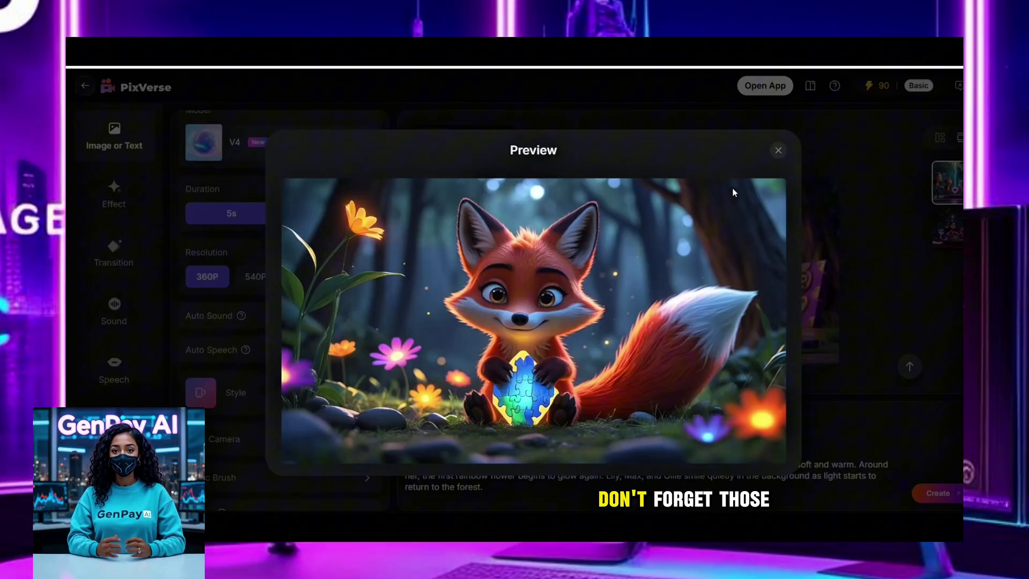
pyautogui.click(779, 152)
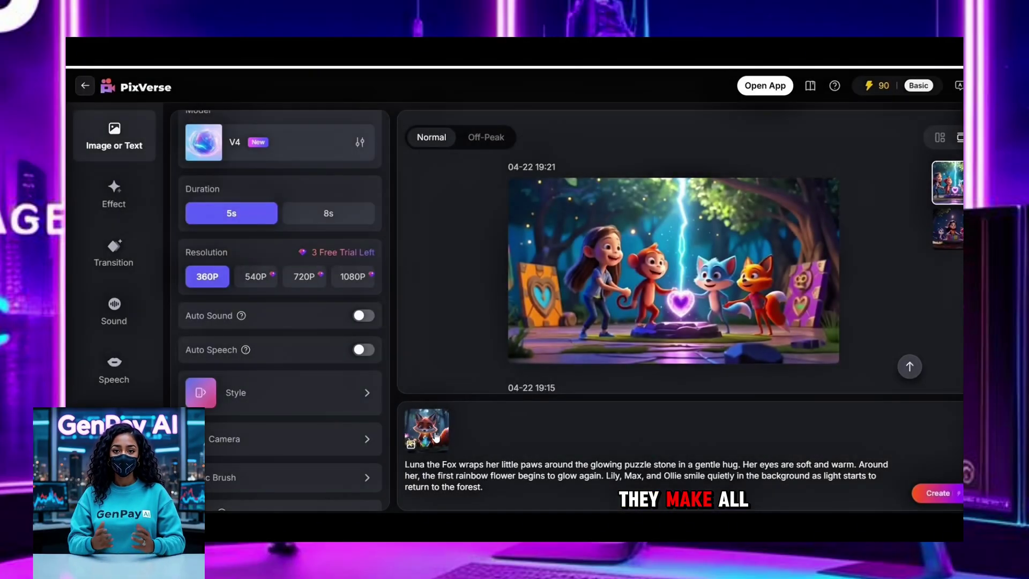
# Step: Replace the attached fox picture with the image of the girl, fox and owl around the glowing stone, and preview it
pyautogui.click(446, 412)
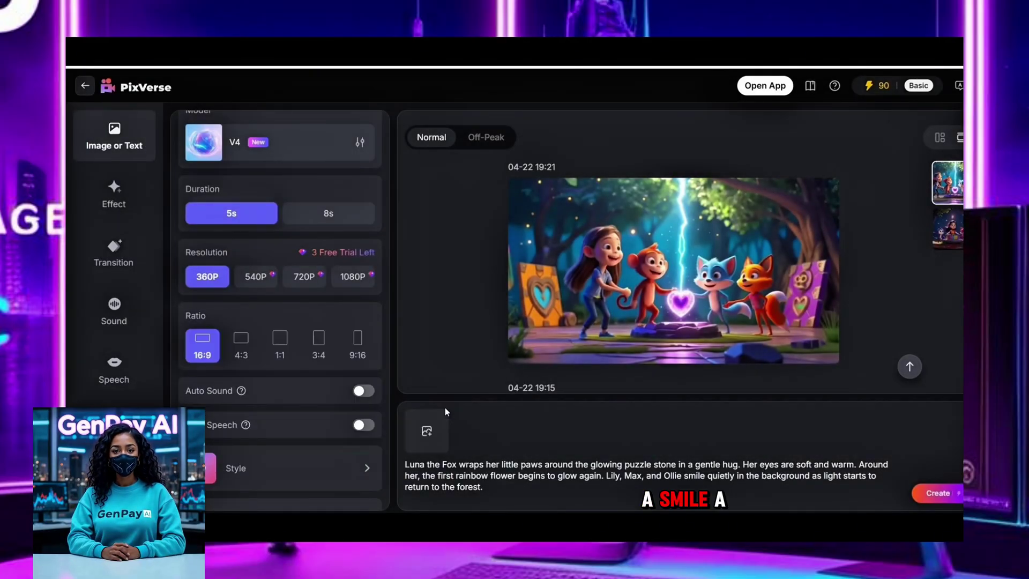
pyautogui.click(427, 429)
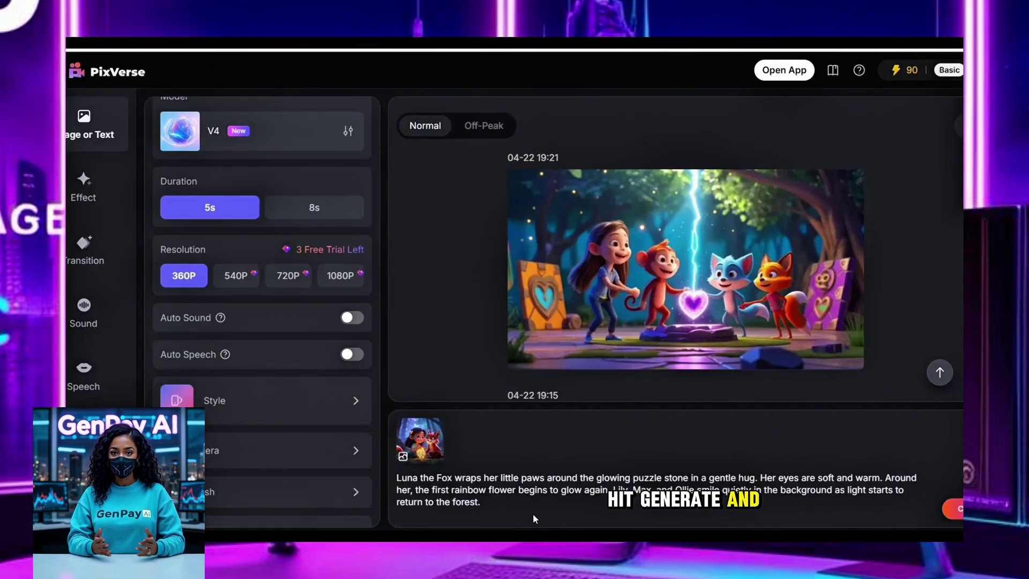
pyautogui.moveTo(425, 460)
pyautogui.click(421, 440)
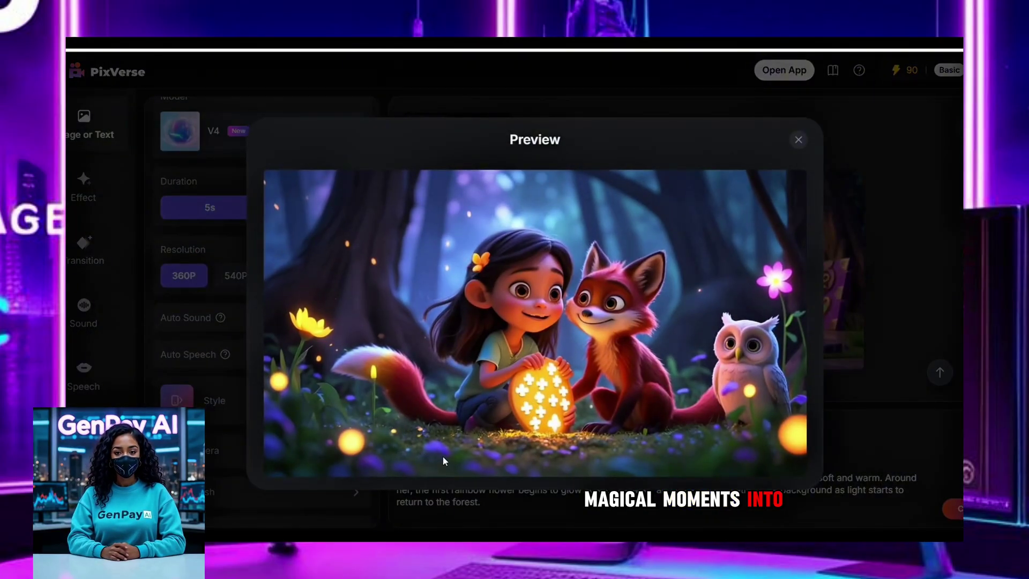
pyautogui.click(518, 496)
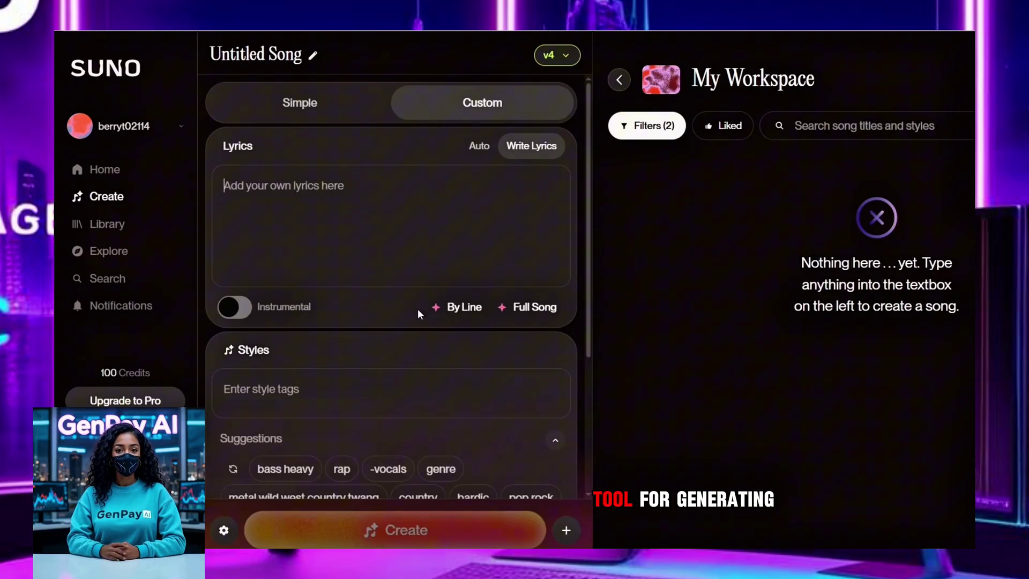
# Step: In Suno, paste the full kindness song lyrics, through the outro, as the custom song's lyrics
pyautogui.click(351, 185)
pyautogui.hotkey('ctrl', 'v')
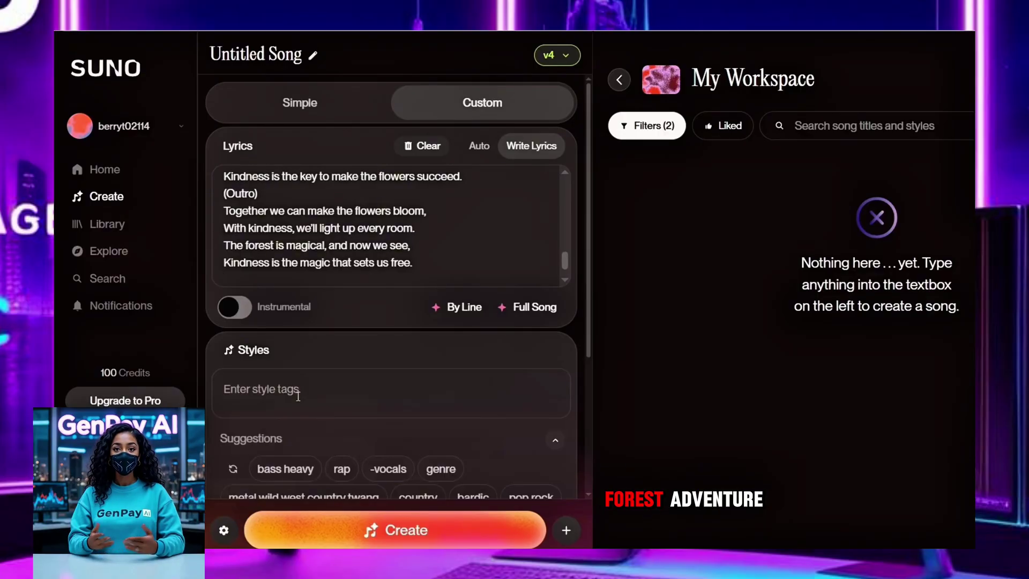
# Step: Set the song style to "Uplifting Disney-style kids' song with gentle ukulele, soft strings, glockenspiel, and warm vocals. Magical, joyful, and emotional—perfect for a forest adventure."
pyautogui.scroll(-1, 299, 396)
pyautogui.scroll(-1, 298, 396)
pyautogui.scroll(1, 298, 399)
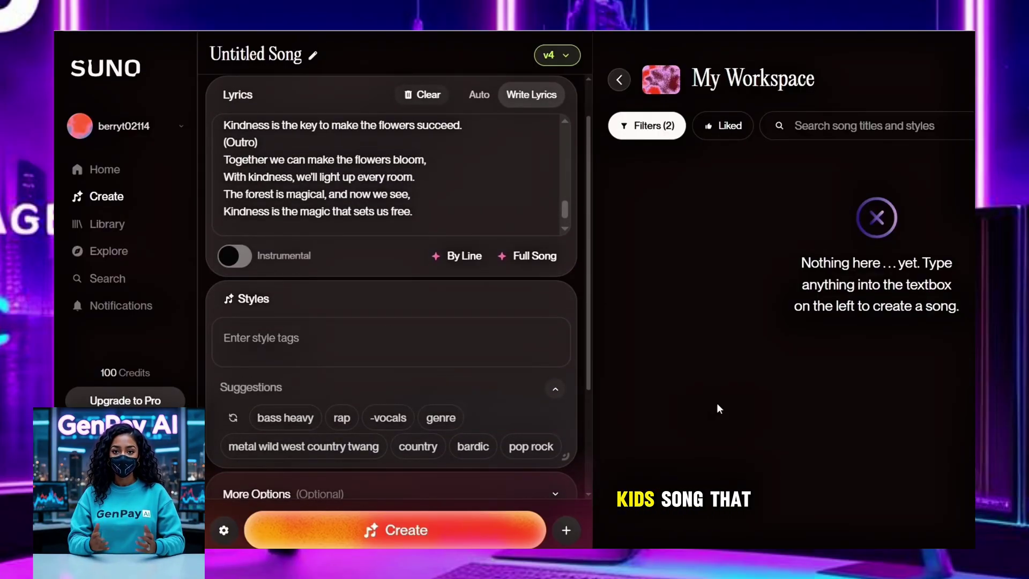
pyautogui.click(324, 341)
pyautogui.write("Uplifting Disney-style kids' song with gentle ukulele, soft strings, glockenspiel, and warm vocals. Magical, joyful, and emotional—perfect for a forest adventure.")
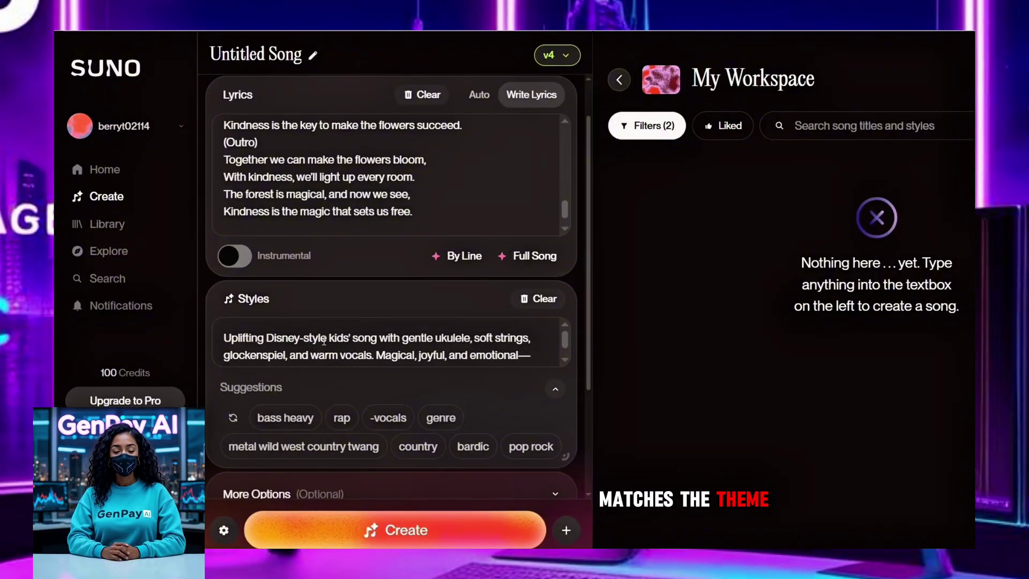
pyautogui.scroll(-3, 323, 340)
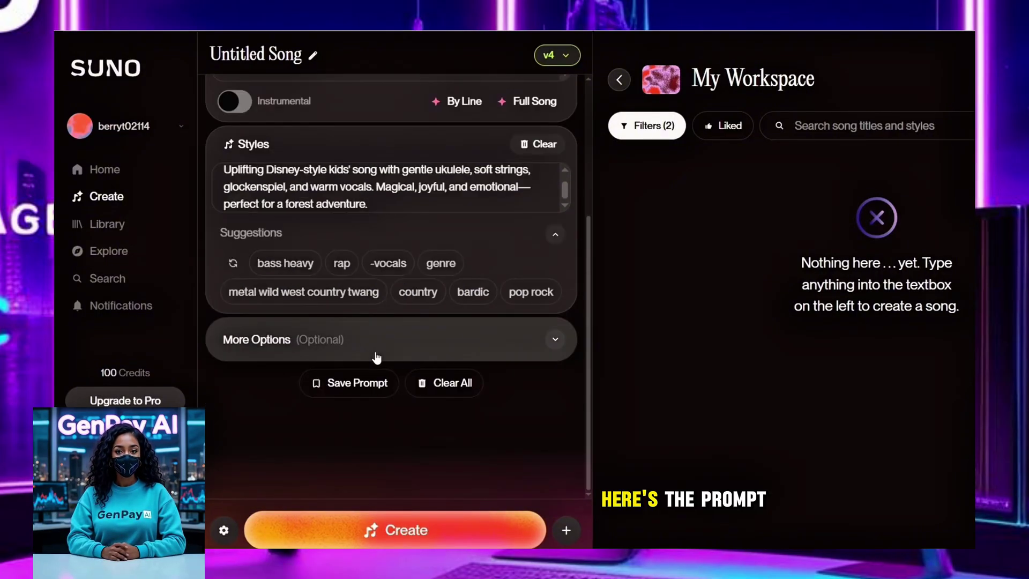
pyautogui.click(358, 355)
pyautogui.scroll(6, 368, 397)
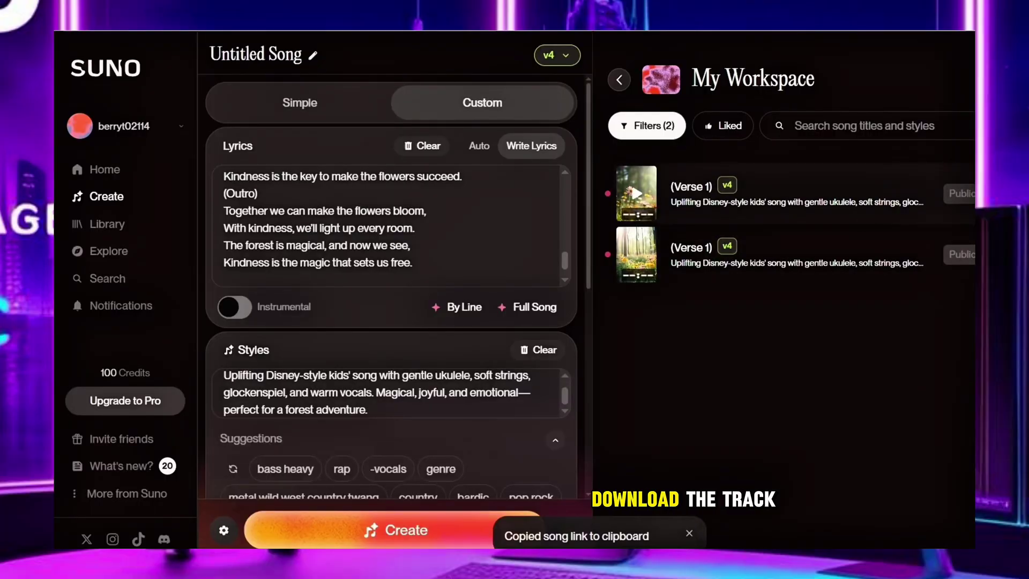
# Step: Open the further actions of the first generated song and go to its download options
pyautogui.click(854, 210)
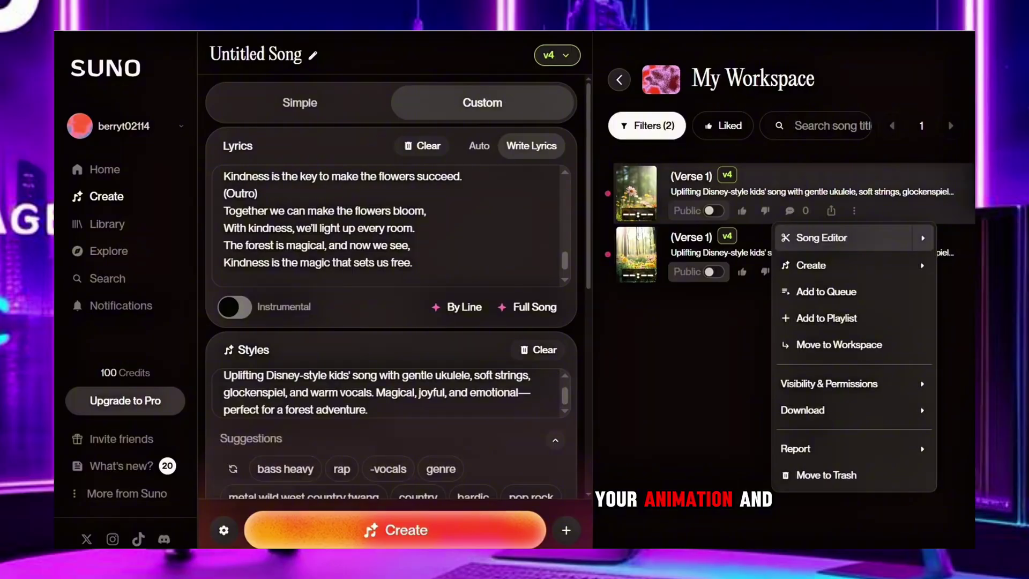
pyautogui.moveTo(848, 412)
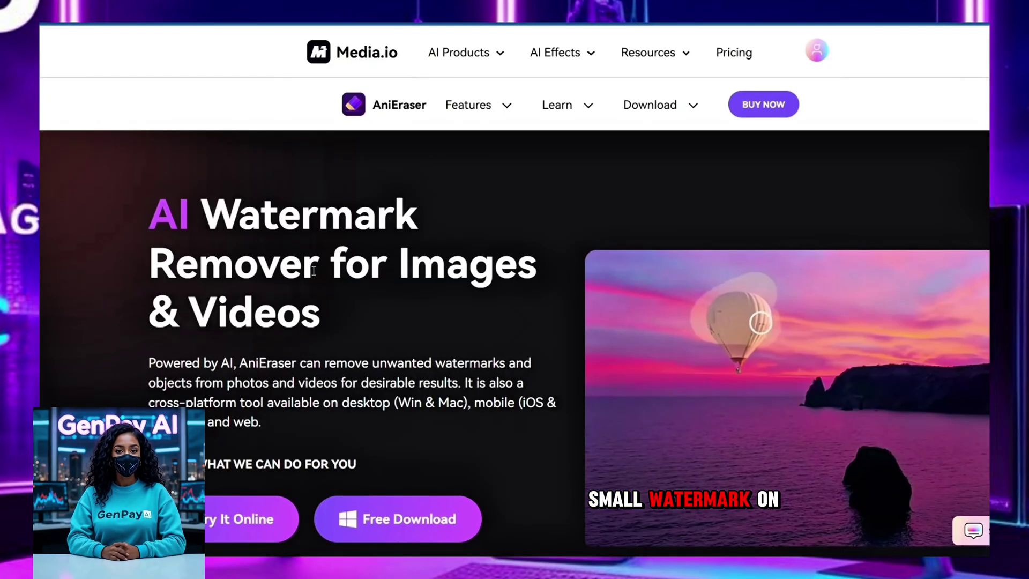
# Step: Open Media.io's AniEraser online, upload the scene video with the girl, monkey and fox, and brush over its PixVerse.ai watermark
pyautogui.click(256, 516)
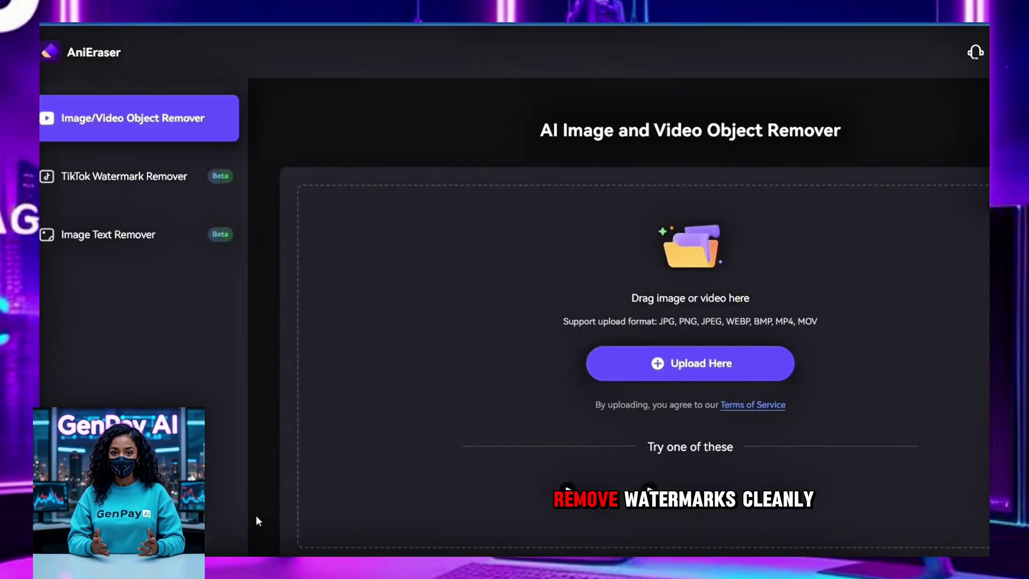
pyautogui.click(671, 381)
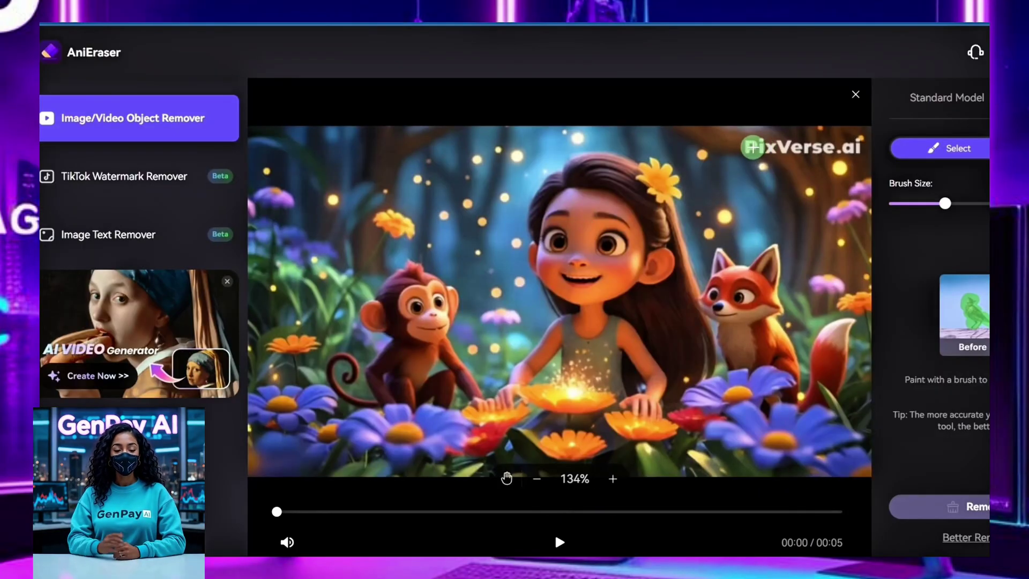
pyautogui.moveTo(805, 145); pyautogui.dragTo(857, 146)
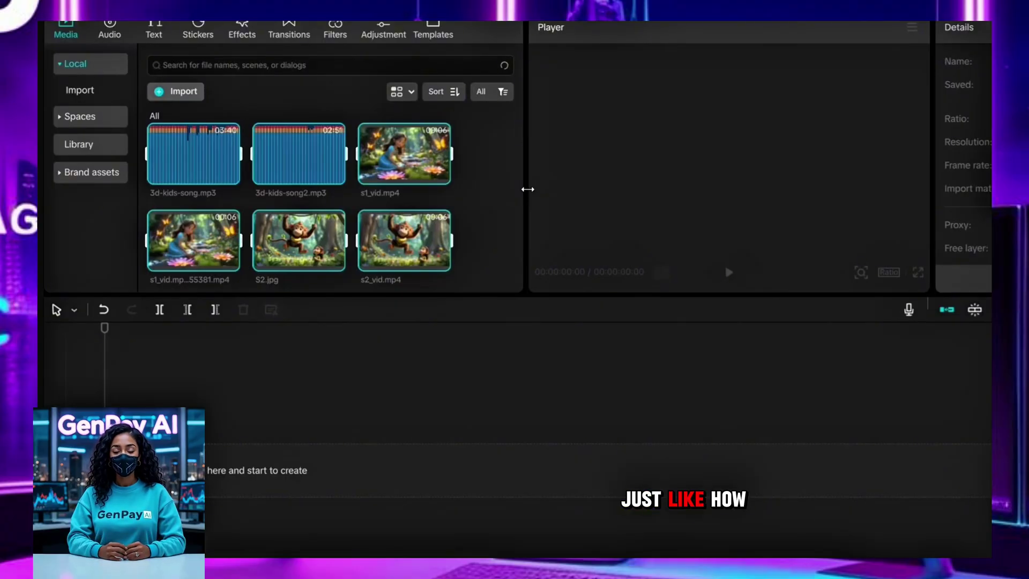
# Step: In the CapCut video editor, go through the imported scene media and add the first scene's clip s1_vid…55381.mp4 to the timeline
pyautogui.scroll(-5, 485, 204)
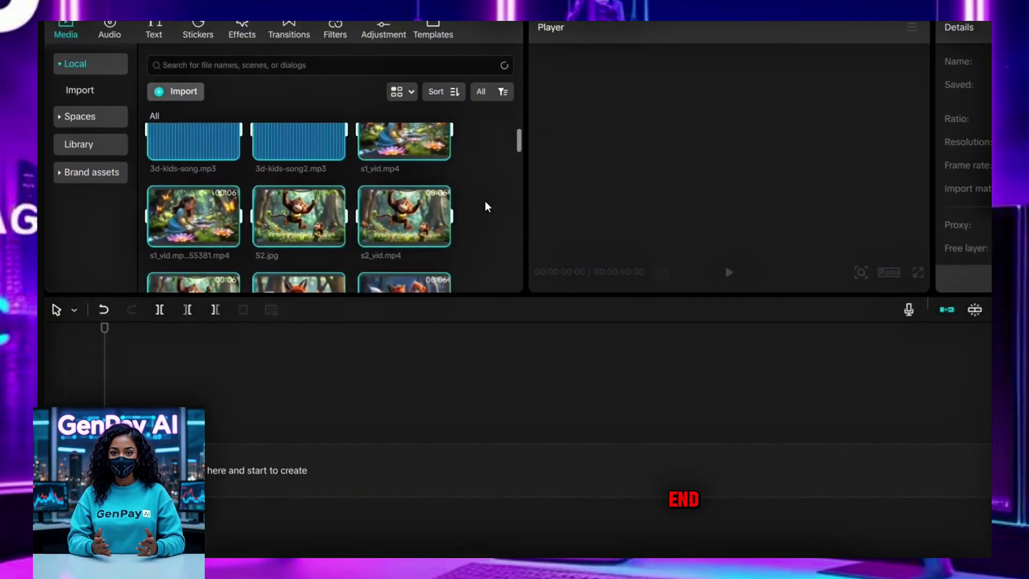
pyautogui.scroll(-3, 487, 207)
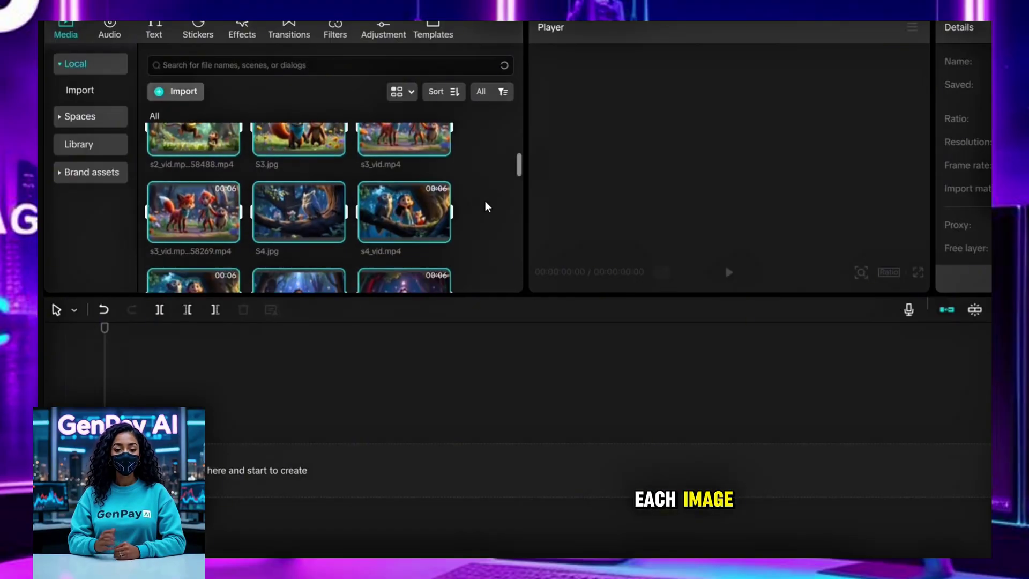
pyautogui.scroll(-10, 487, 207)
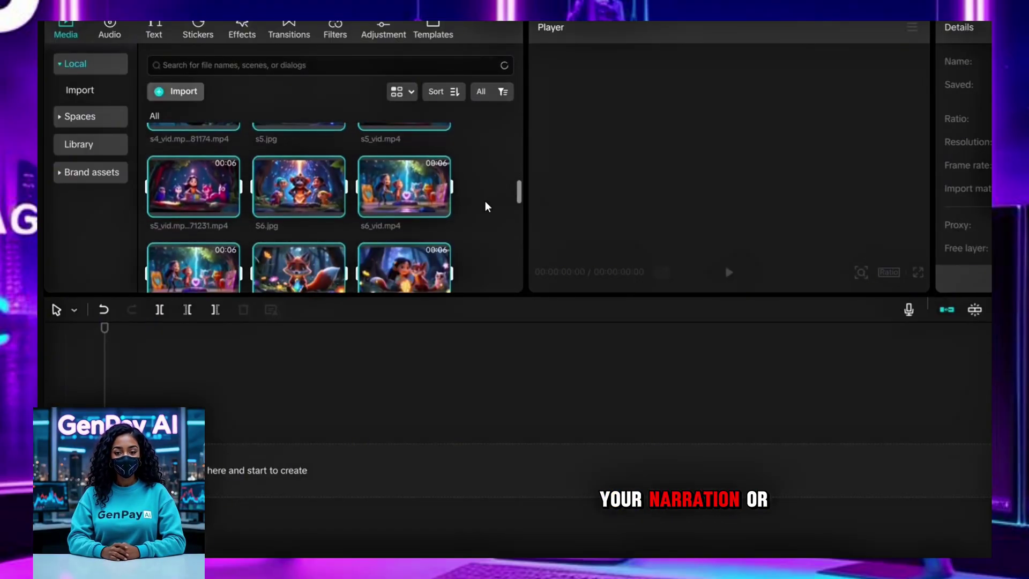
pyautogui.scroll(-10, 486, 203)
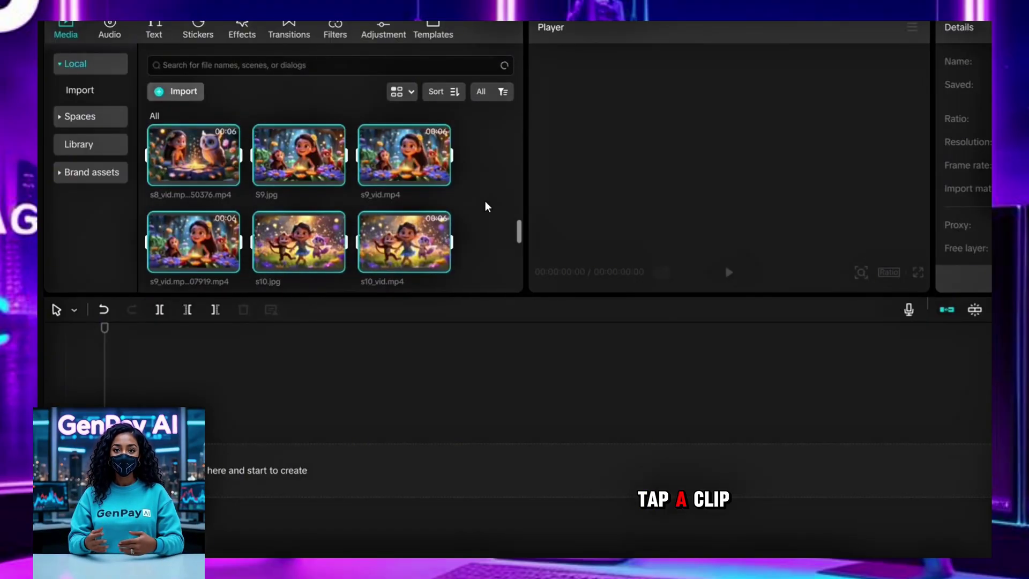
pyautogui.scroll(20, 486, 204)
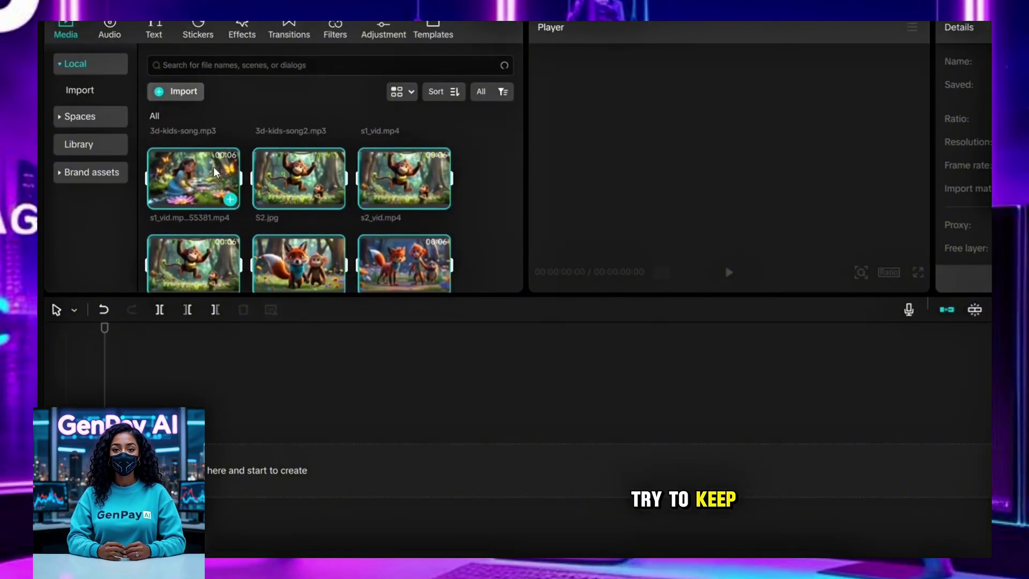
pyautogui.click(196, 180)
pyautogui.click(230, 199)
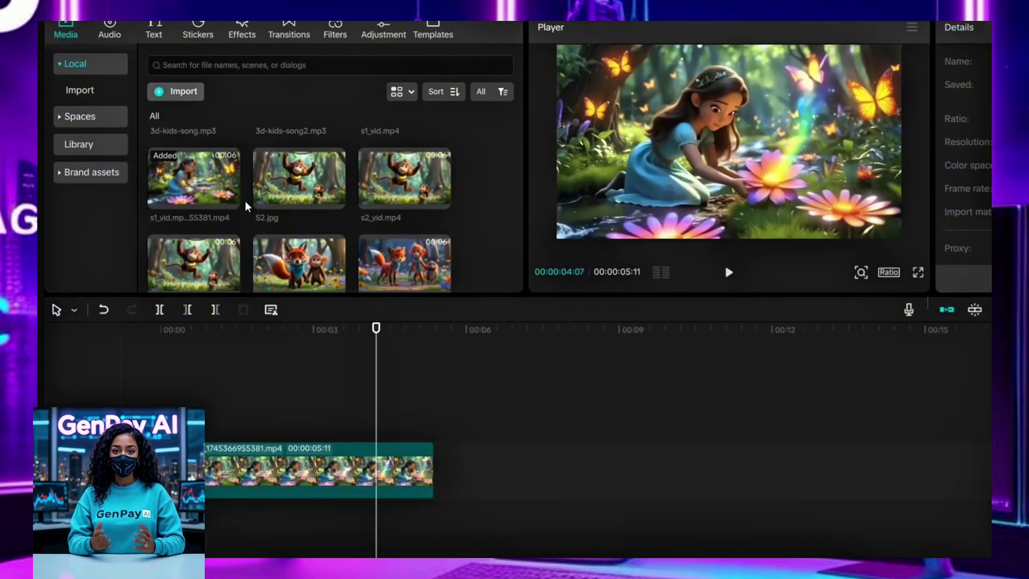
# Step: Add the second, third and fourth scene clips (s2_vid…58488, s3_vid…58269, s4_vid…81174) in order after the first clip on the timeline
pyautogui.scroll(2, 200, 203)
pyautogui.scroll(-2, 205, 245)
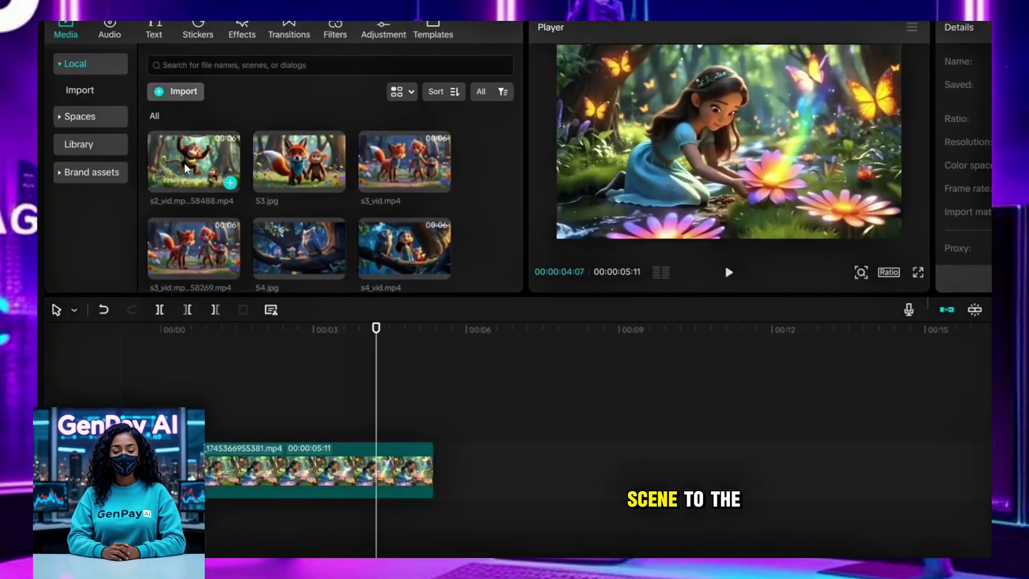
pyautogui.click(230, 183)
pyautogui.moveTo(209, 236); pyautogui.dragTo(726, 482)
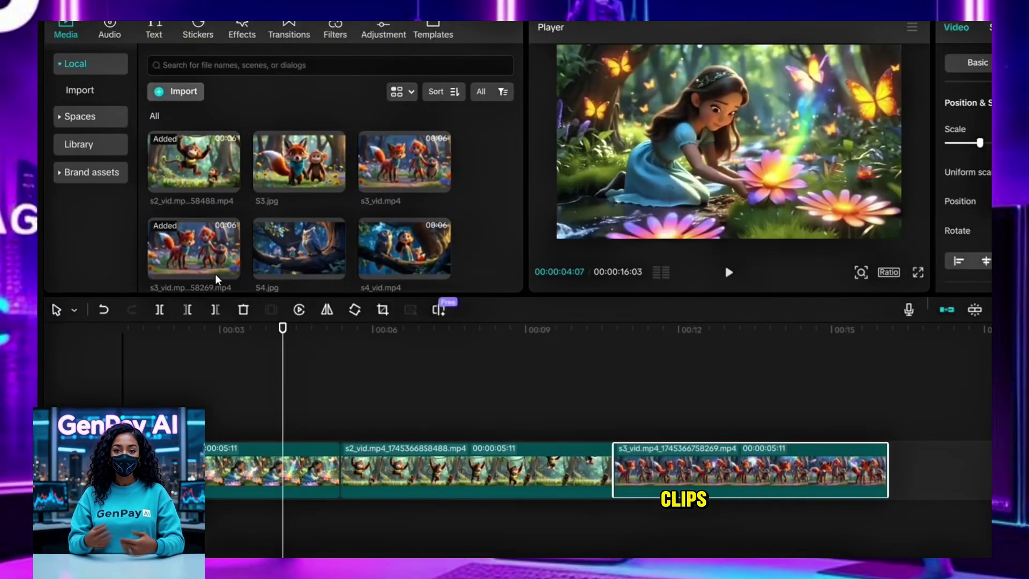
pyautogui.scroll(-4, 217, 279)
pyautogui.moveTo(182, 205); pyautogui.dragTo(892, 475)
# Step: Append the scene clips s5_vid…71231, s6_vid…95867 and s7_vid…54738 to the end of the video track
pyautogui.scroll(-4, 217, 277)
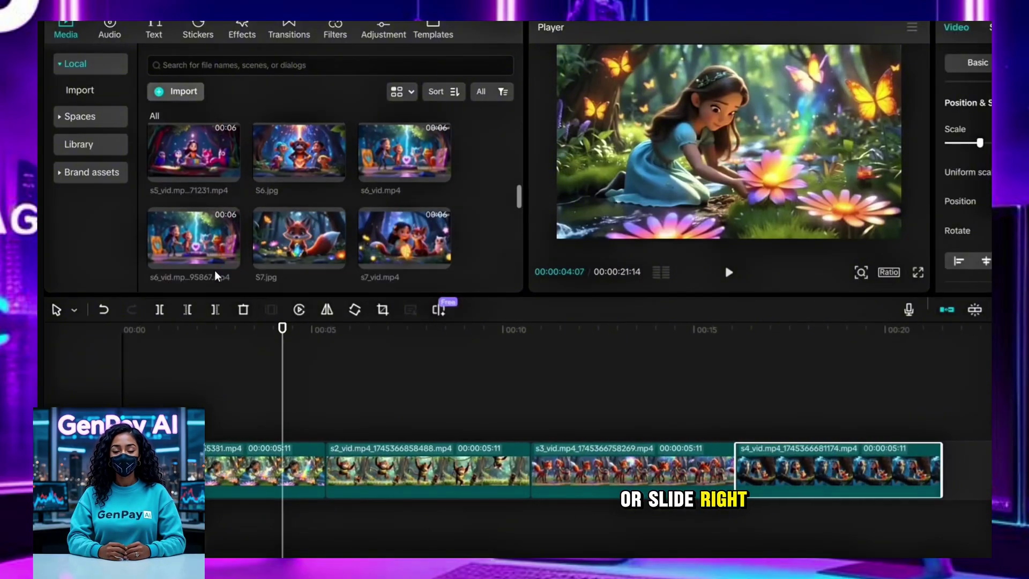
pyautogui.moveTo(178, 160); pyautogui.dragTo(948, 474)
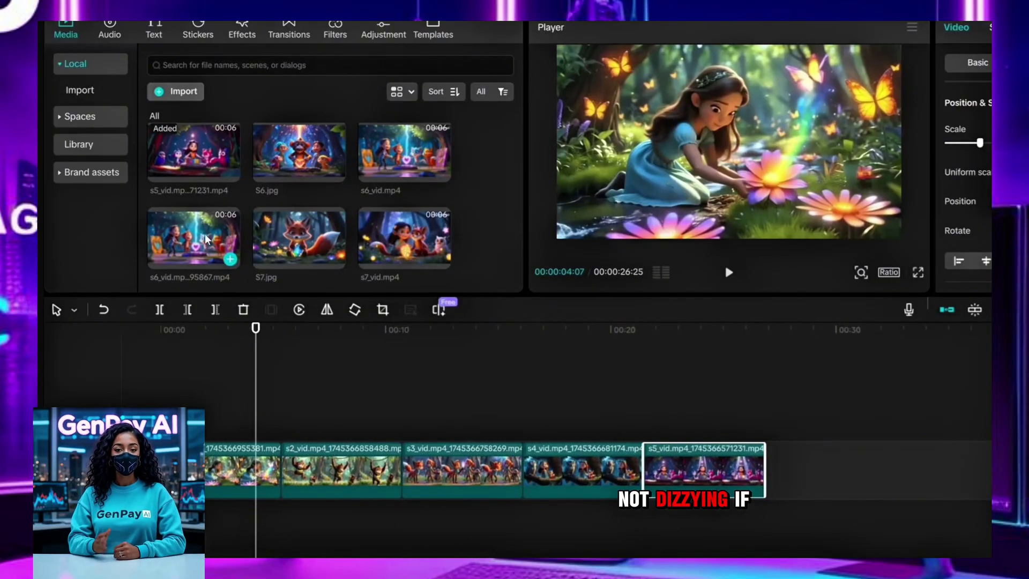
pyautogui.moveTo(206, 240); pyautogui.dragTo(770, 477)
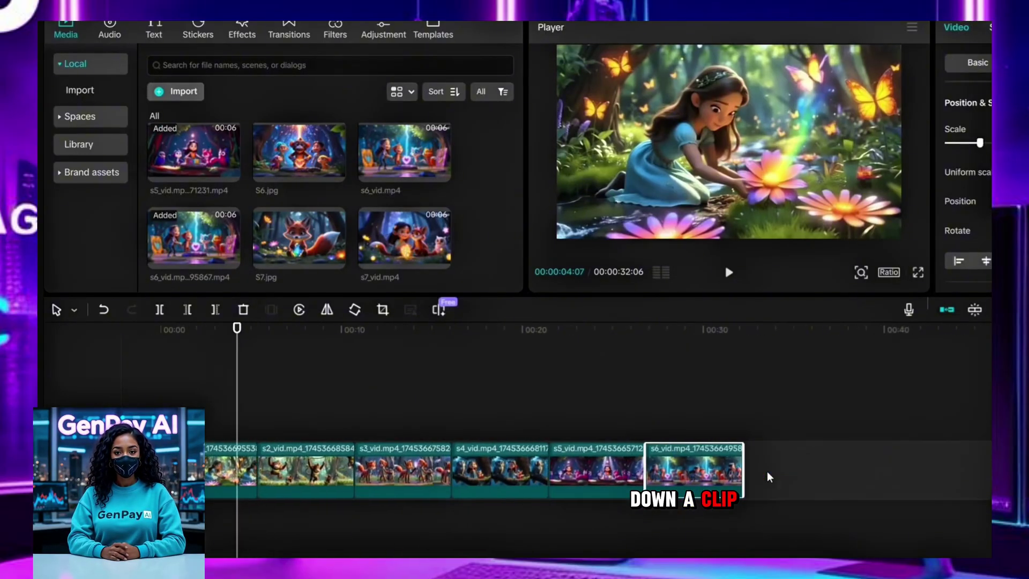
pyautogui.scroll(-2, 188, 239)
pyautogui.moveTo(180, 218); pyautogui.dragTo(706, 475)
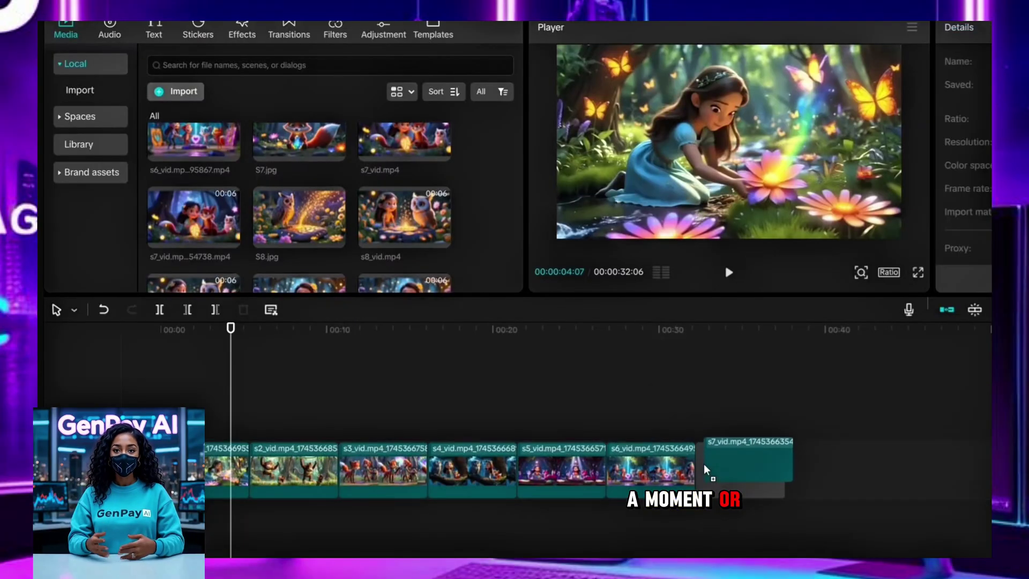
# Step: Complete the scene sequence by placing s8_vid…50376, s9_vid…07919 and the s10 video clip at the end of the timeline
pyautogui.scroll(-1, 226, 258)
pyautogui.moveTo(209, 215); pyautogui.dragTo(793, 466)
pyautogui.scroll(-1, 191, 246)
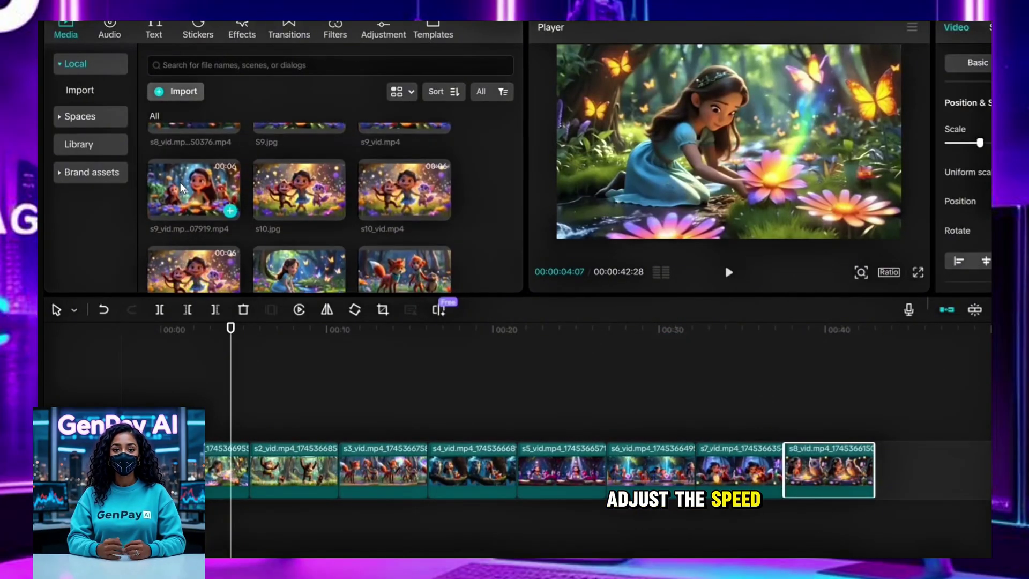
pyautogui.moveTo(193, 199); pyautogui.dragTo(881, 475)
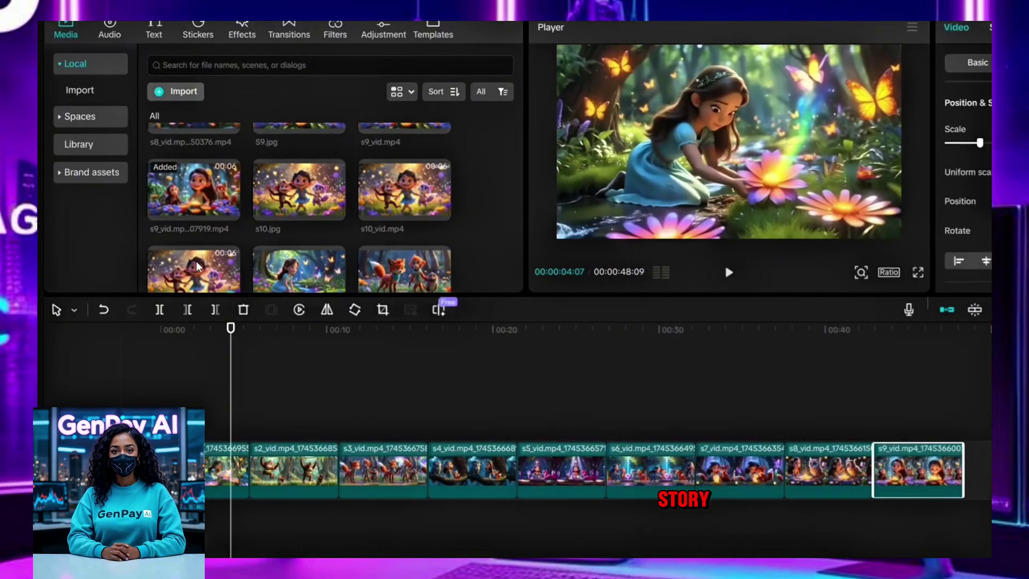
pyautogui.moveTo(197, 267); pyautogui.dragTo(955, 464)
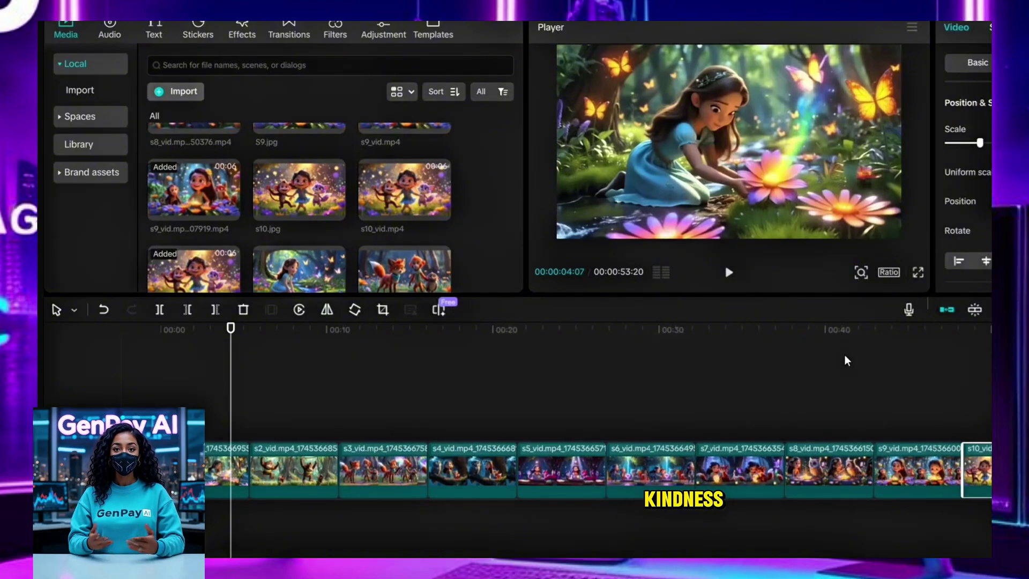
pyautogui.scroll(2, 437, 227)
pyautogui.scroll(10, 437, 228)
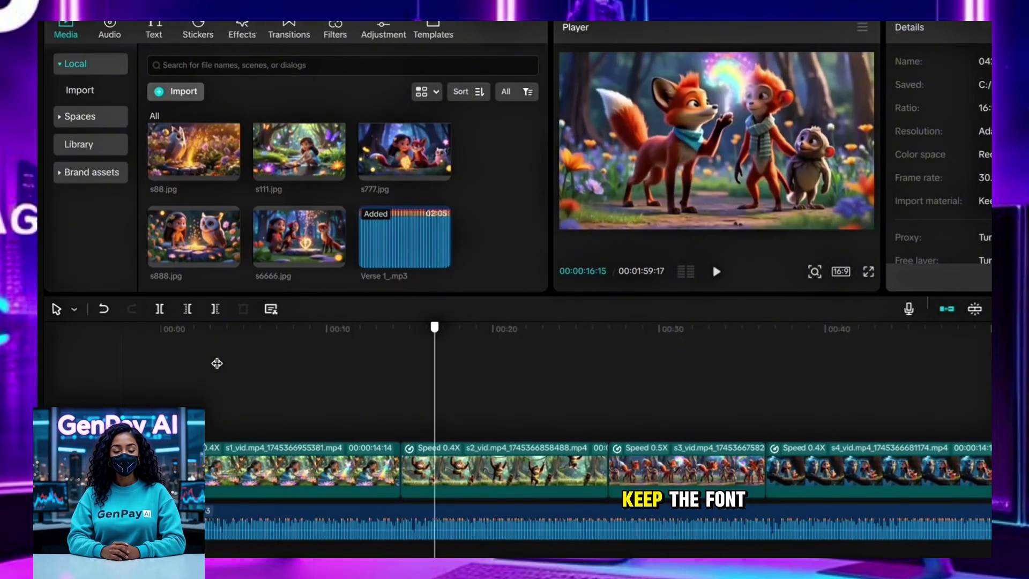
# Step: Return the playhead to the start of the timeline and open the auto captions options
pyautogui.click(142, 370)
pyautogui.click(153, 30)
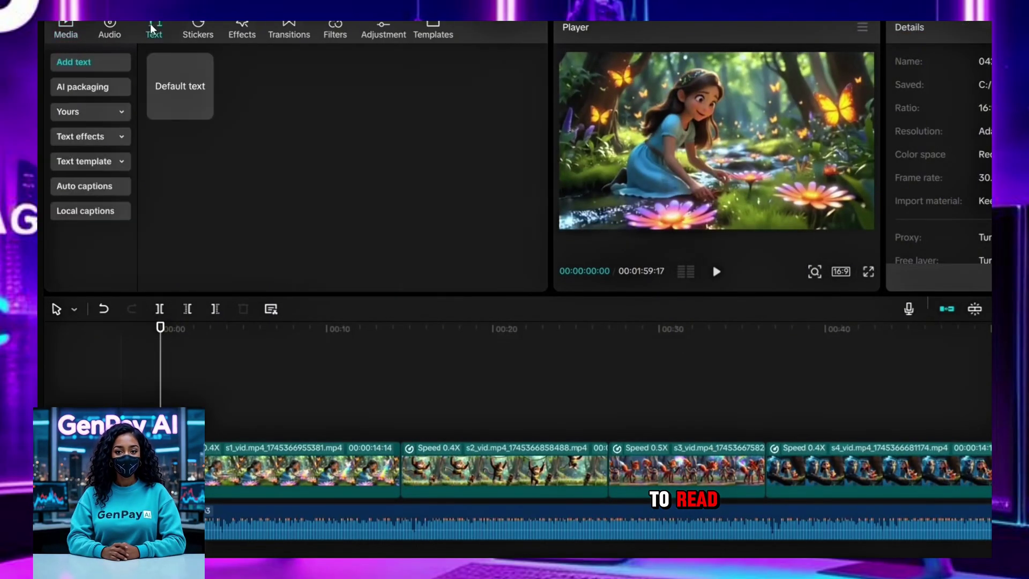
pyautogui.click(84, 188)
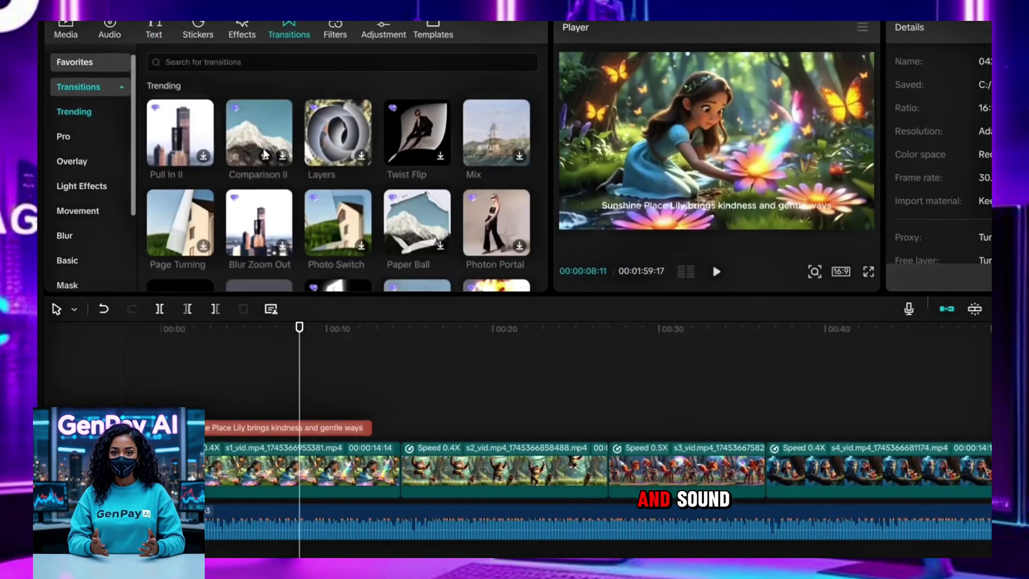
# Step: Add the Pull In II transition at the cuts between the scene clips along the timeline
pyautogui.moveTo(180, 133); pyautogui.dragTo(400, 469)
pyautogui.click(716, 352)
pyautogui.click(386, 452)
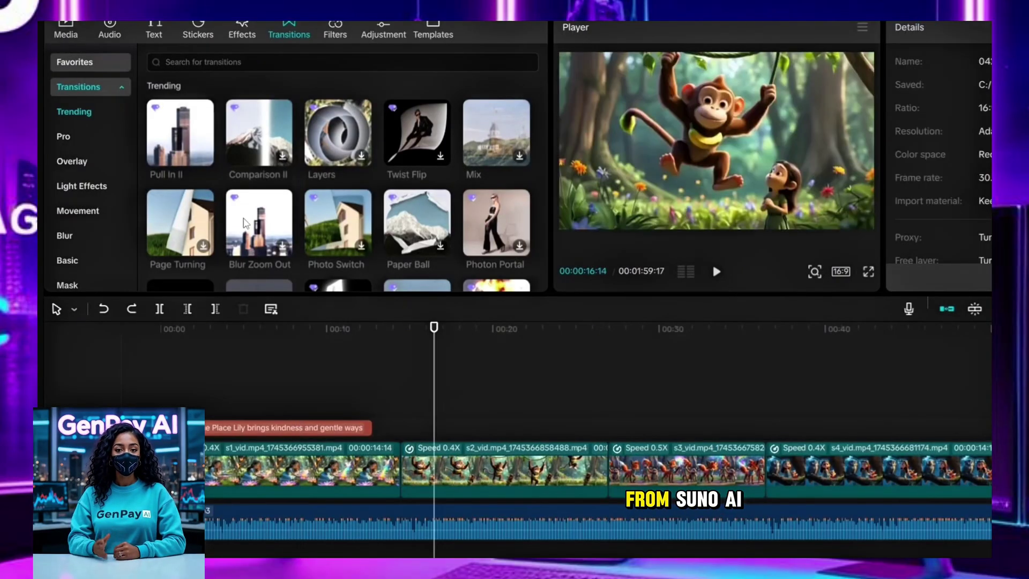
pyautogui.moveTo(178, 135); pyautogui.dragTo(764, 470)
pyautogui.hscroll(10, 763, 470)
pyautogui.click(400, 397)
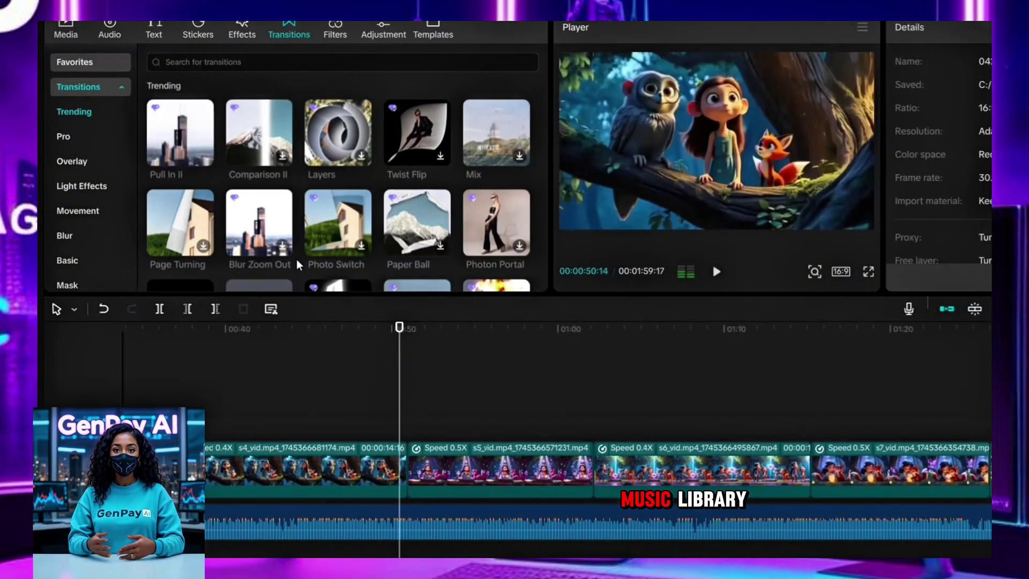
pyautogui.moveTo(179, 136); pyautogui.dragTo(985, 470)
pyautogui.hscroll(10, 810, 470)
# Step: Preview the 4K filter, browse the featured filters and apply the Summer Vibe filter across the full length of the scene clips
pyautogui.click(335, 32)
pyautogui.click(180, 133)
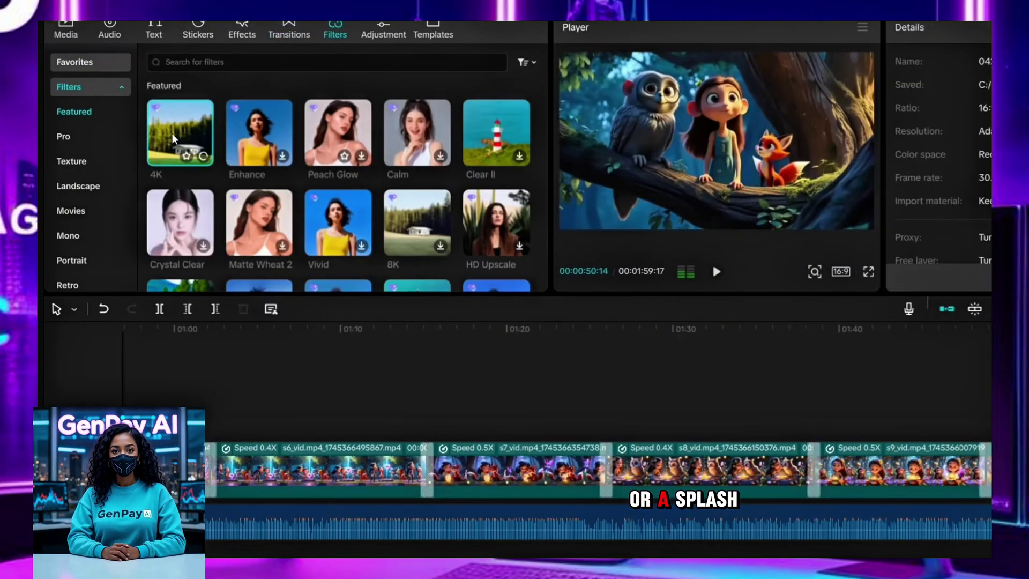
pyautogui.hscroll(-10, 410, 381)
pyautogui.scroll(-3, 276, 134)
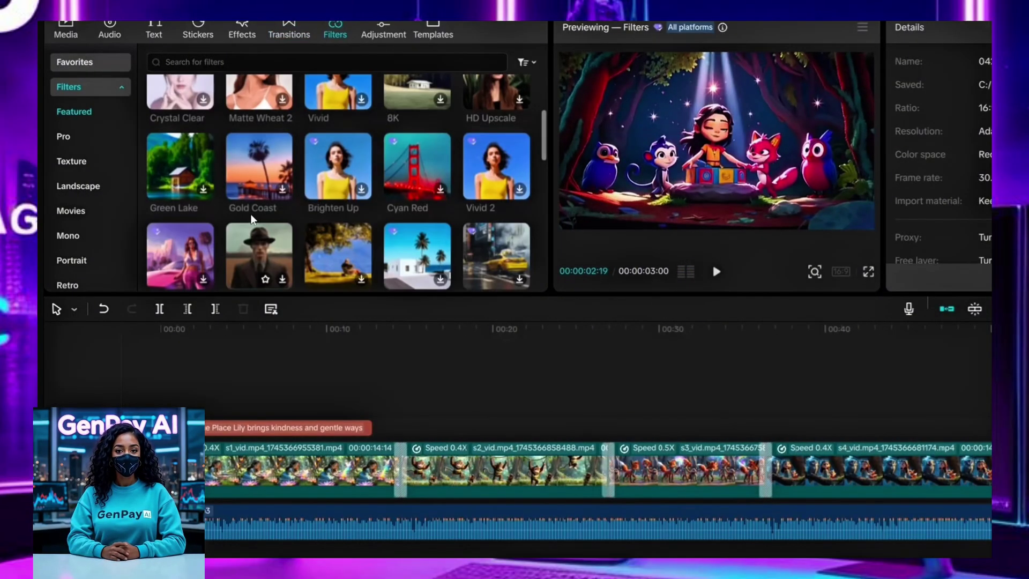
pyautogui.moveTo(180, 167); pyautogui.dragTo(772, 431)
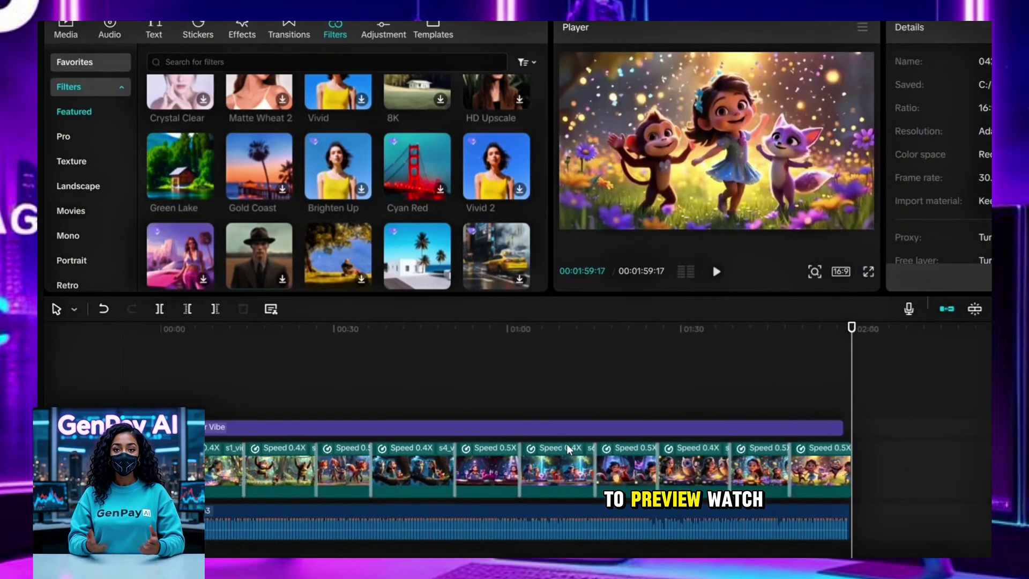
pyautogui.scroll(5, 570, 449)
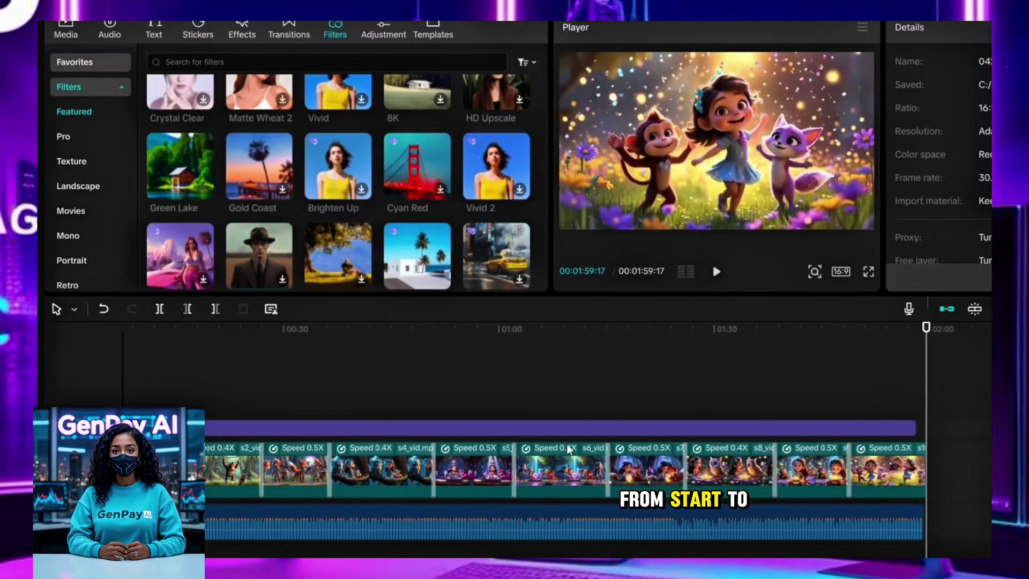
pyautogui.scroll(2, 569, 449)
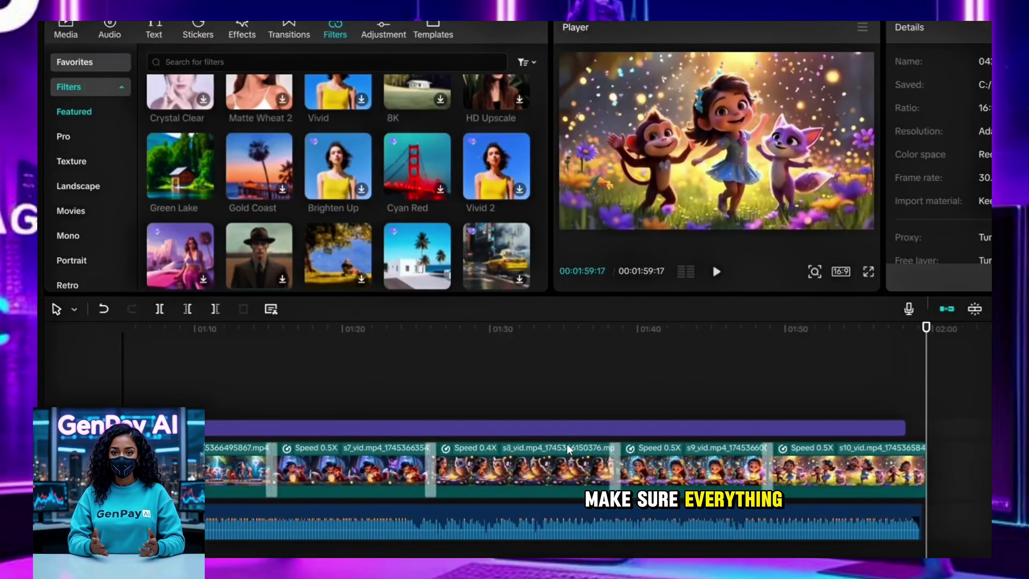
pyautogui.hscroll(-10, 569, 450)
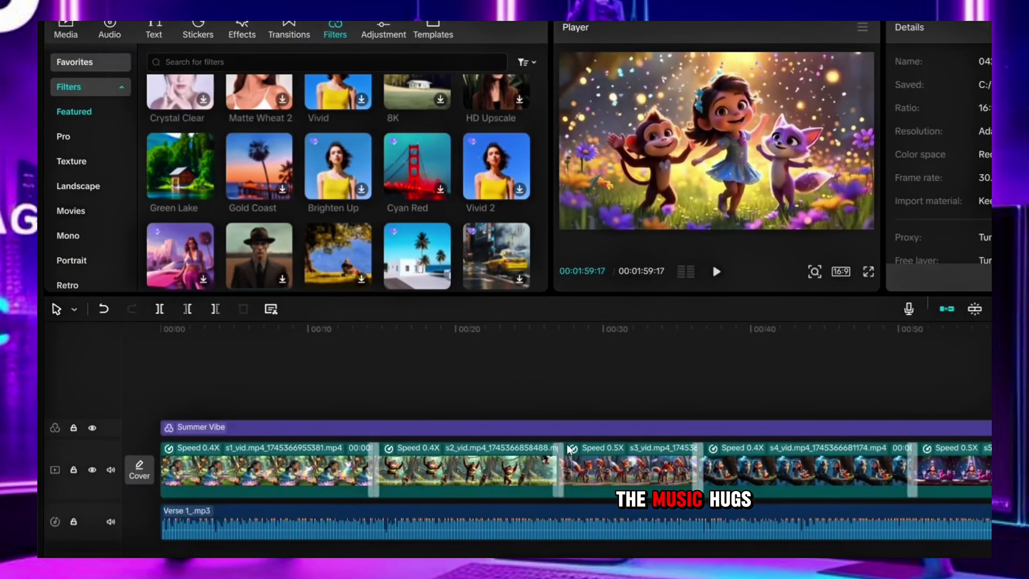
pyautogui.hscroll(3, 570, 449)
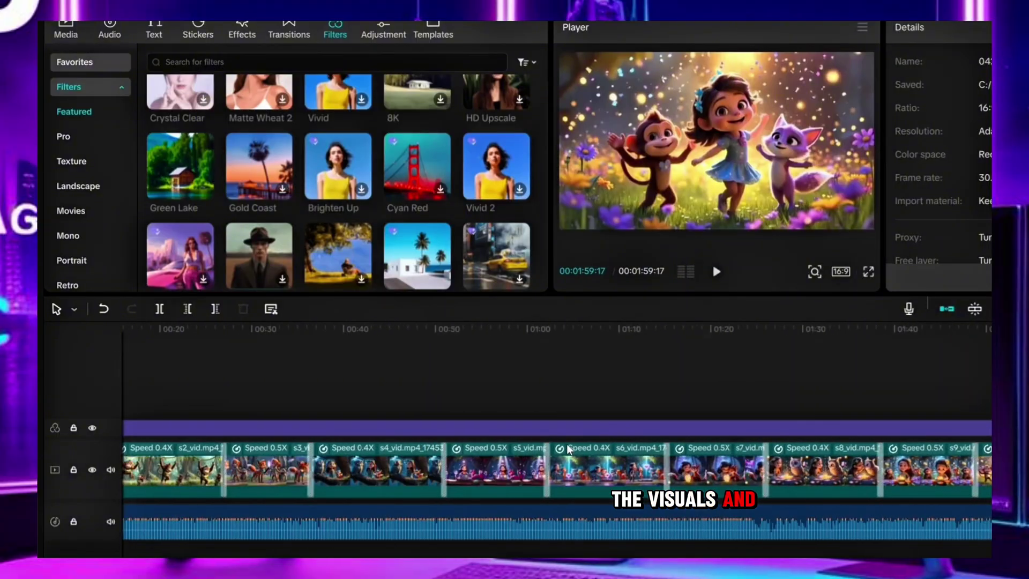
# Step: Open the resolution choices in the video's export settings
pyautogui.scroll(-2, 570, 449)
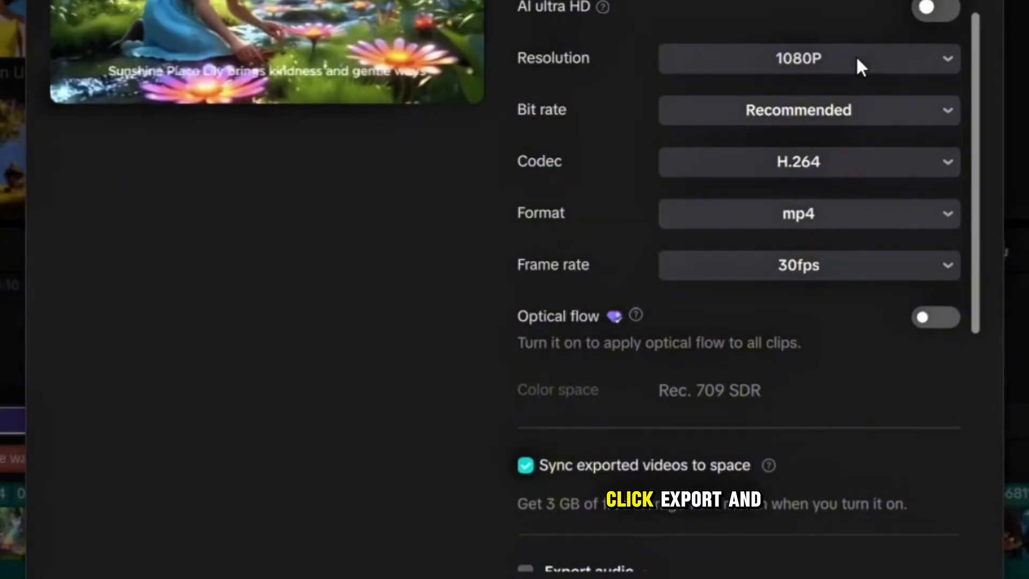
pyautogui.click(856, 59)
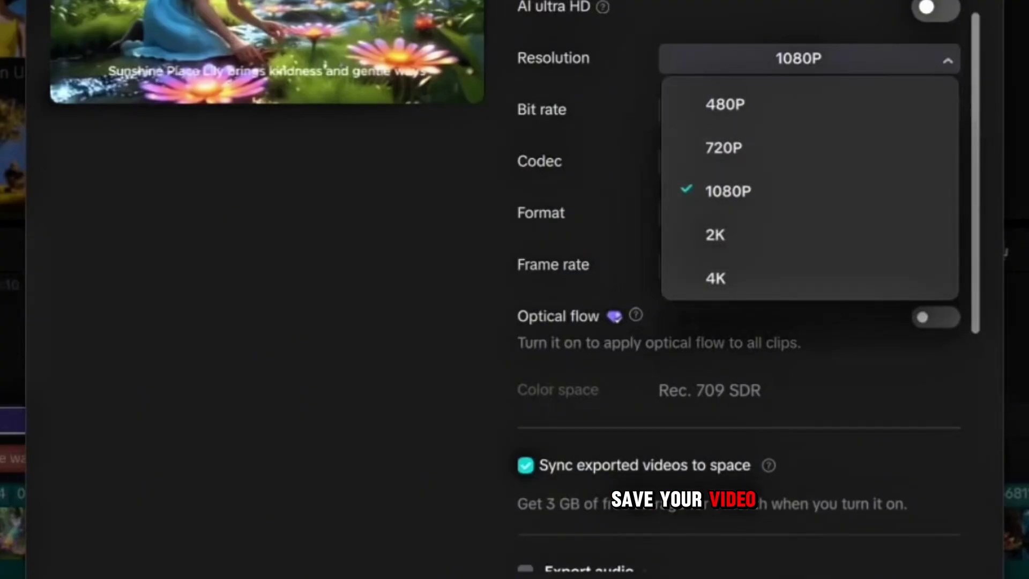